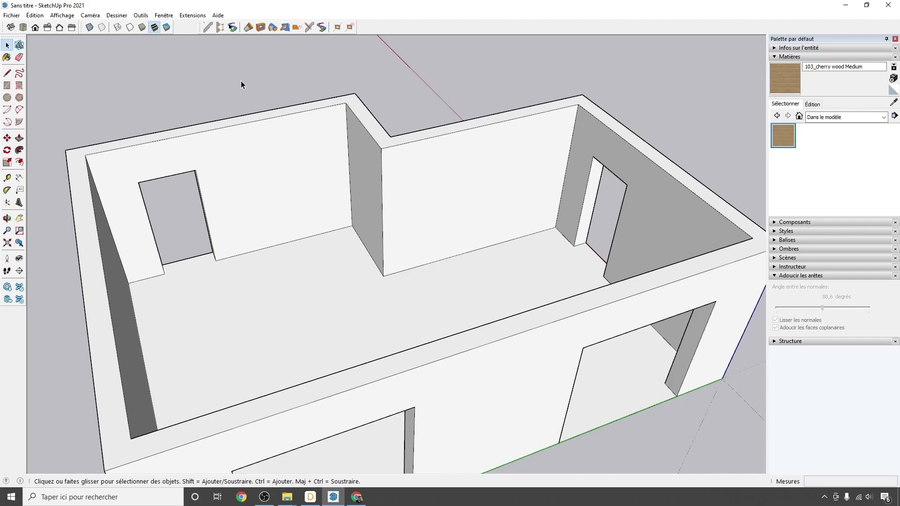
- Open the profile settings and load the Base profile from the Profile Examples library
left_click(207, 28)
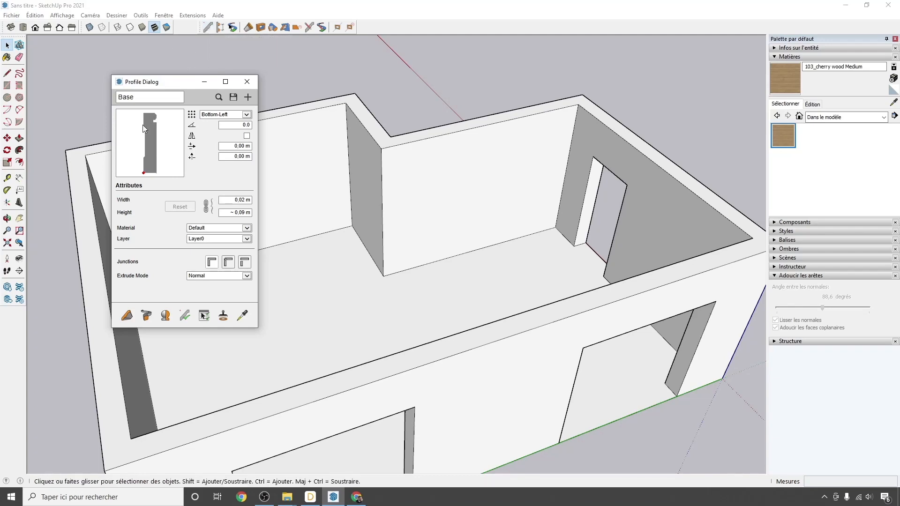
left_click(220, 99)
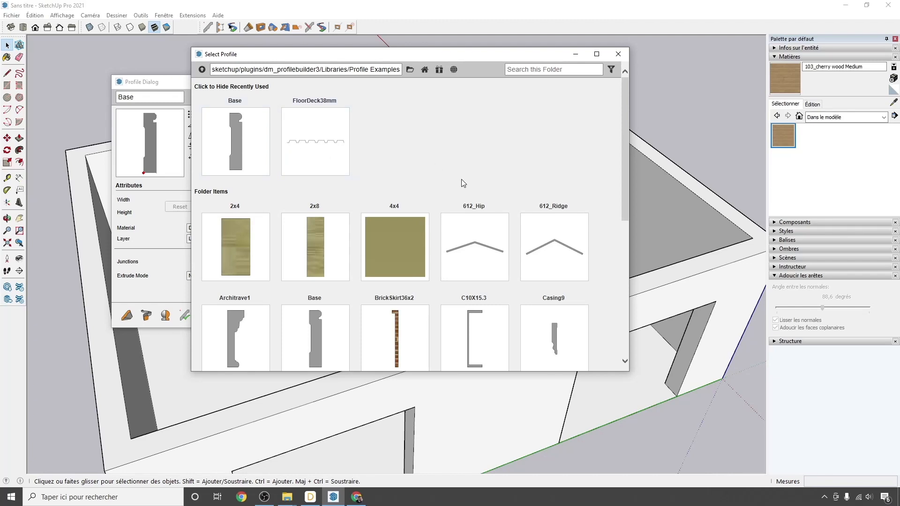
scroll(334, 195, "down", 1)
scroll(330, 194, "down", 2)
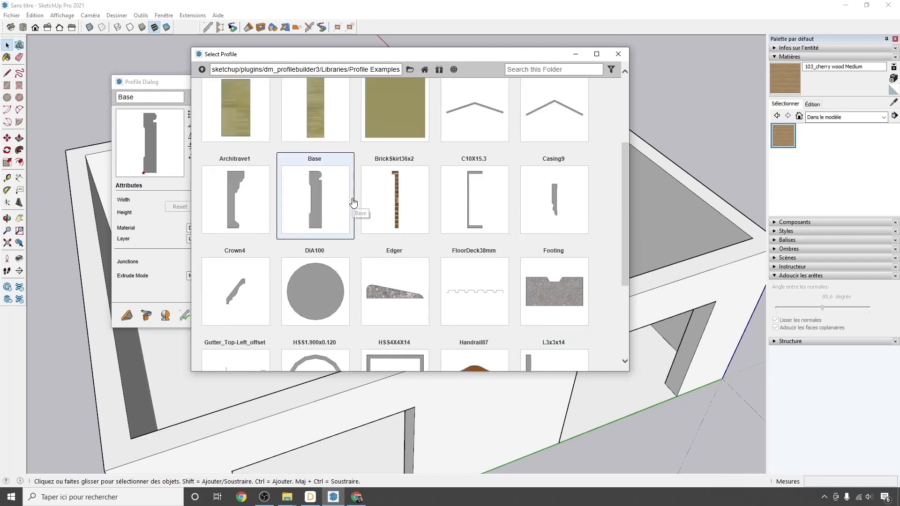
scroll(353, 202, "down", 1)
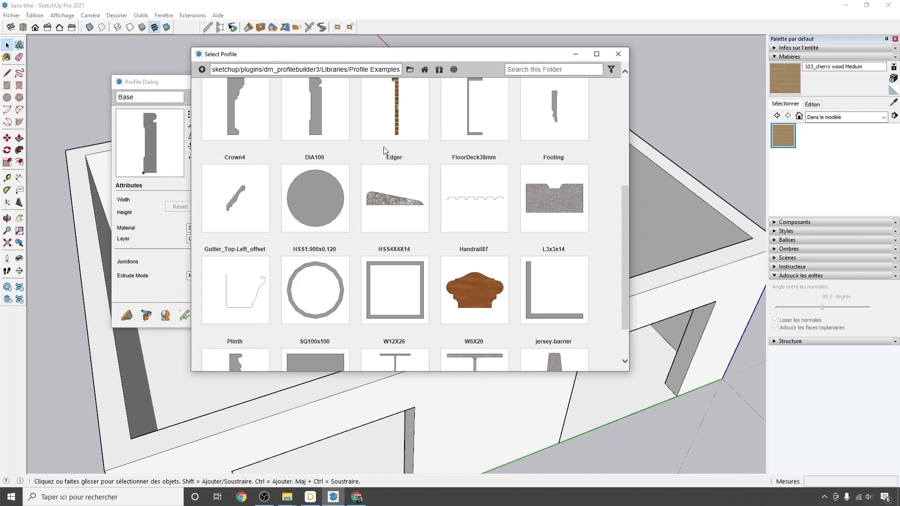
scroll(380, 197, "down", 1)
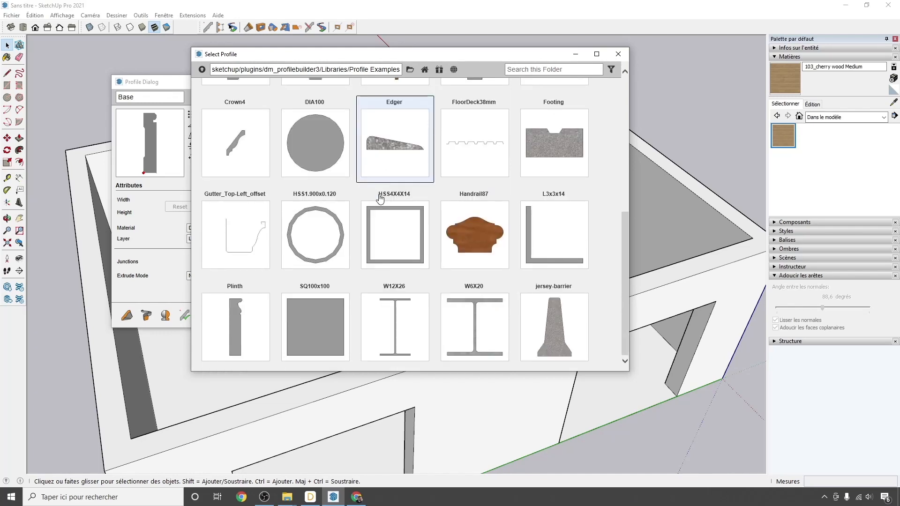
scroll(380, 200, "up", 5)
scroll(293, 220, "down", 2)
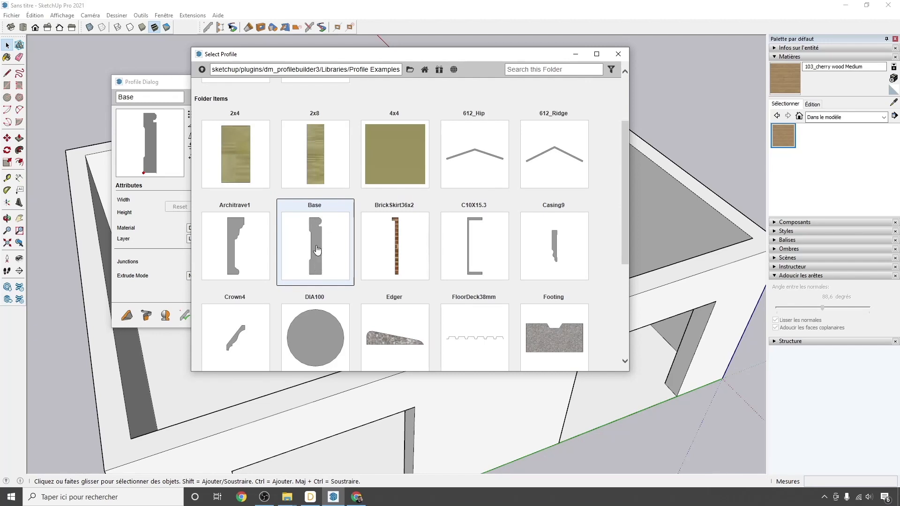
left_click(317, 250)
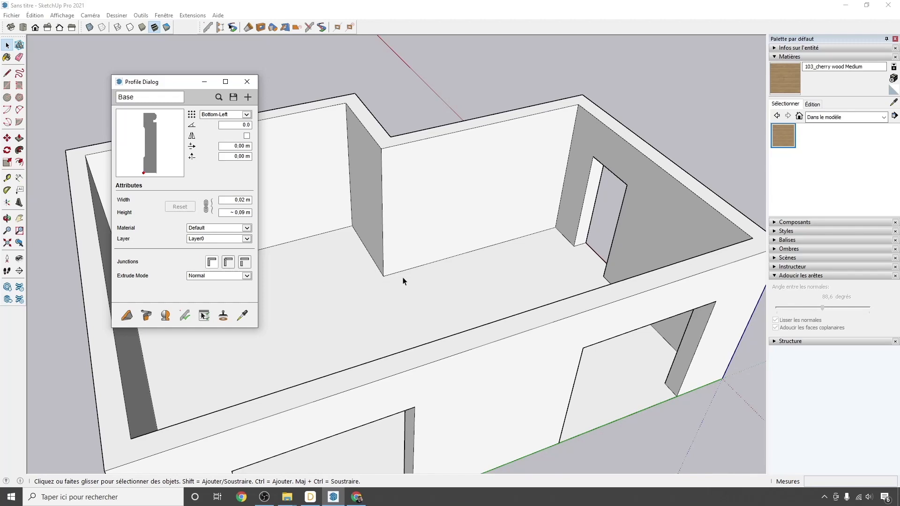
- Assign the 103_cherry wood Medium material to the Base profile and move its settings off the left part of the room
left_click(246, 115)
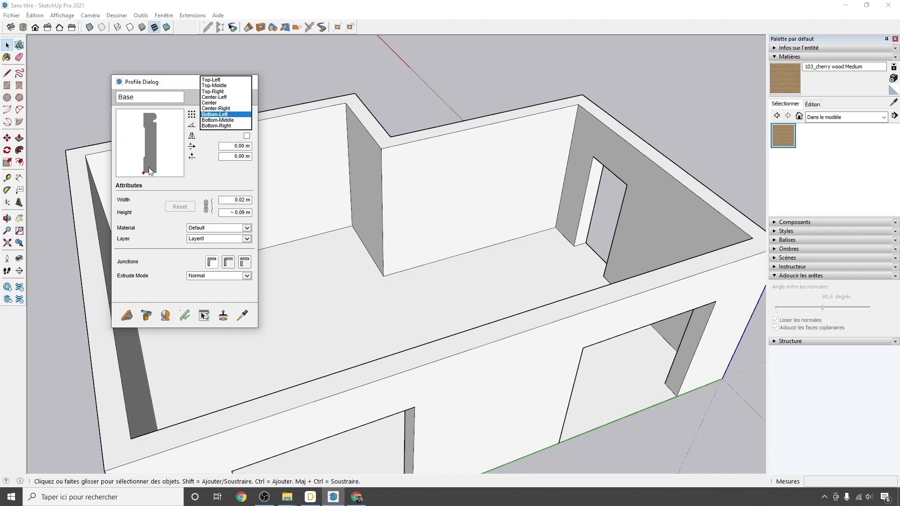
left_click(230, 175)
left_click(234, 201)
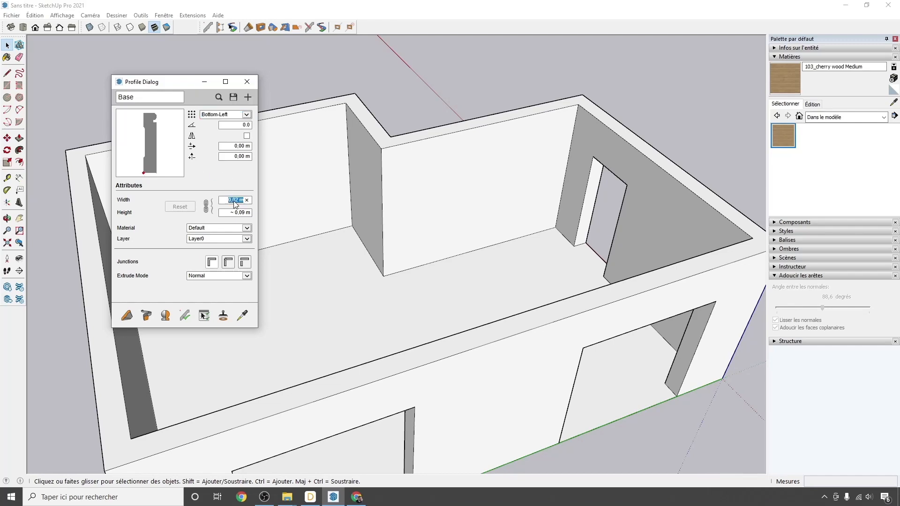
left_click(245, 212)
left_click(245, 228)
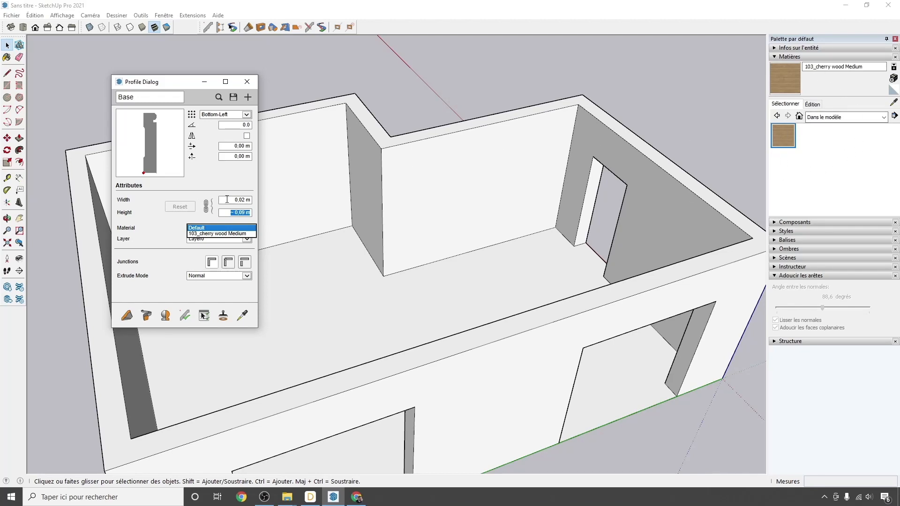
left_click(196, 234)
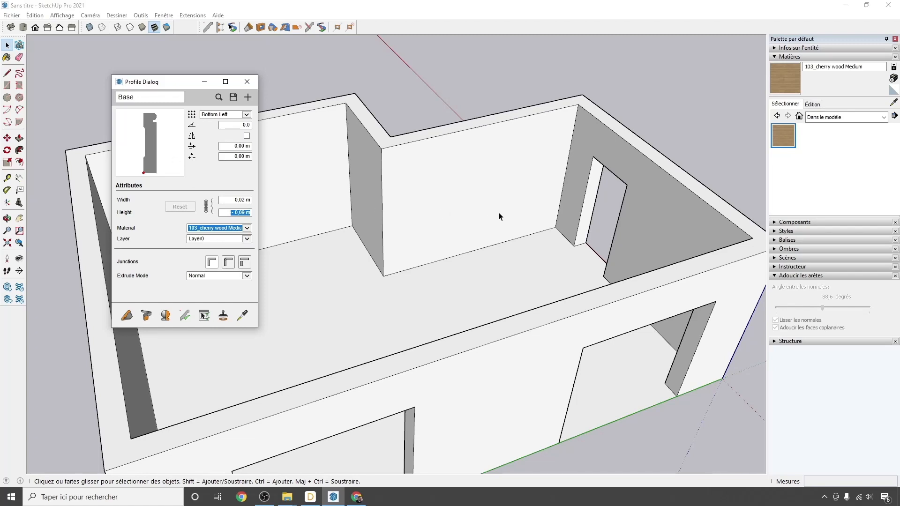
left_click_drag(157, 82, 434, 67)
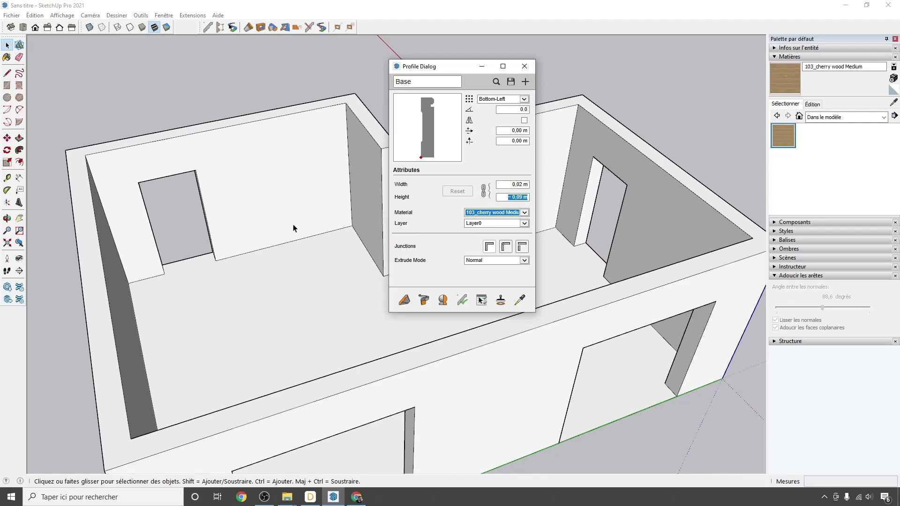
- Build the Base profile along the floor from the first doorway's jamb, along the adjoining wall, to the projecting corner of the room
left_click(405, 302)
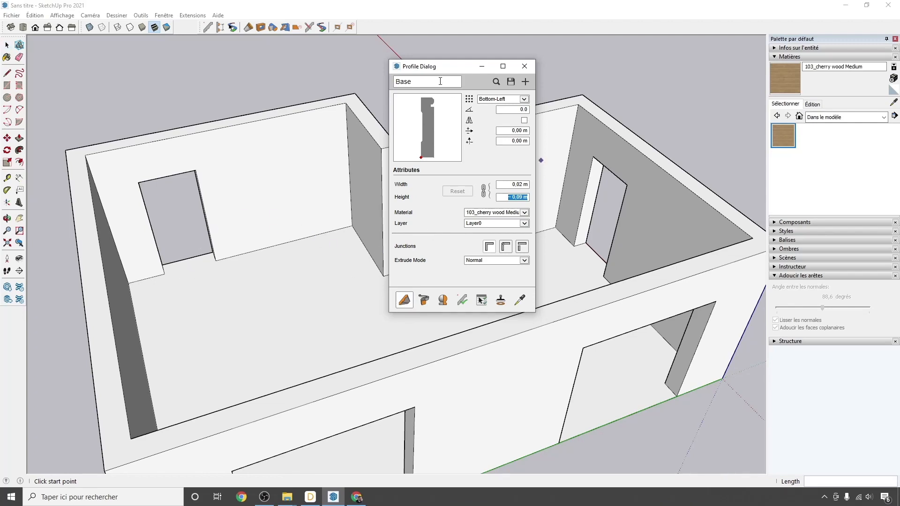
left_click_drag(439, 74, 766, 125)
middle_click_drag(195, 295, 316, 286)
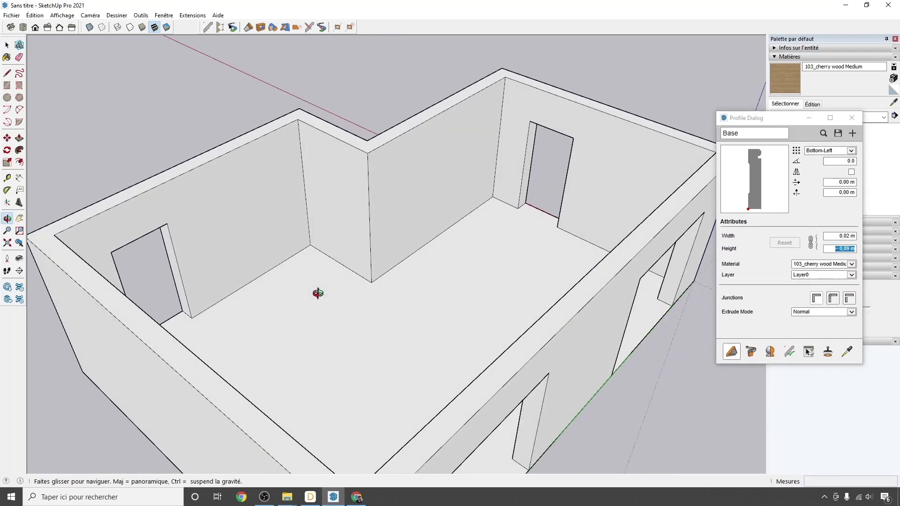
scroll(169, 307, "up", 6)
middle_click_drag(169, 307, 165, 333)
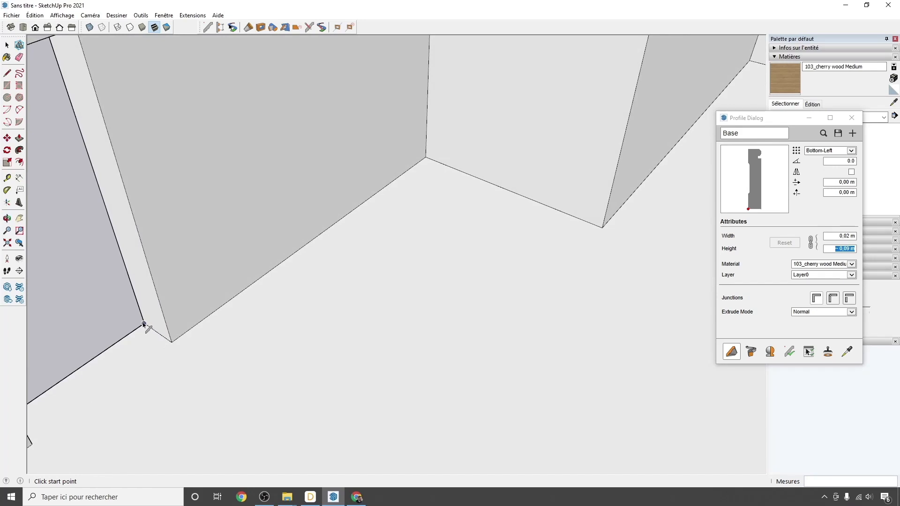
left_click(144, 324)
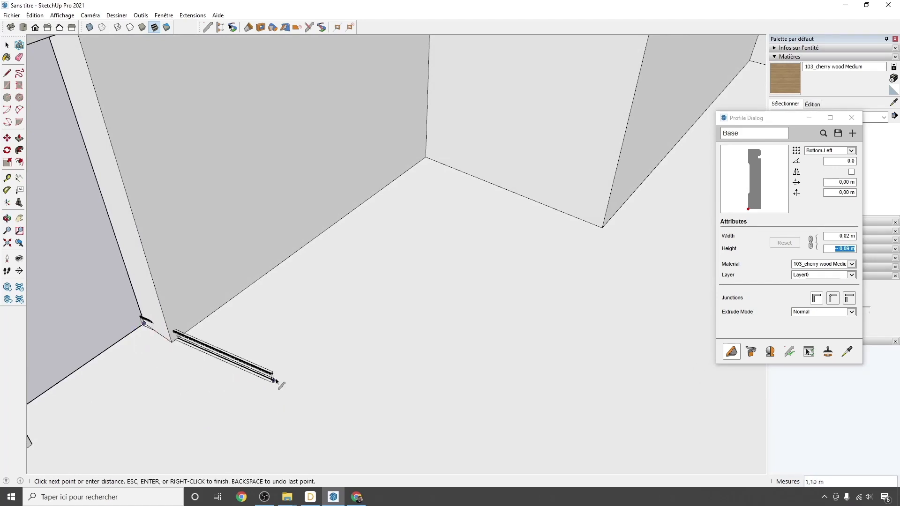
left_click(171, 343)
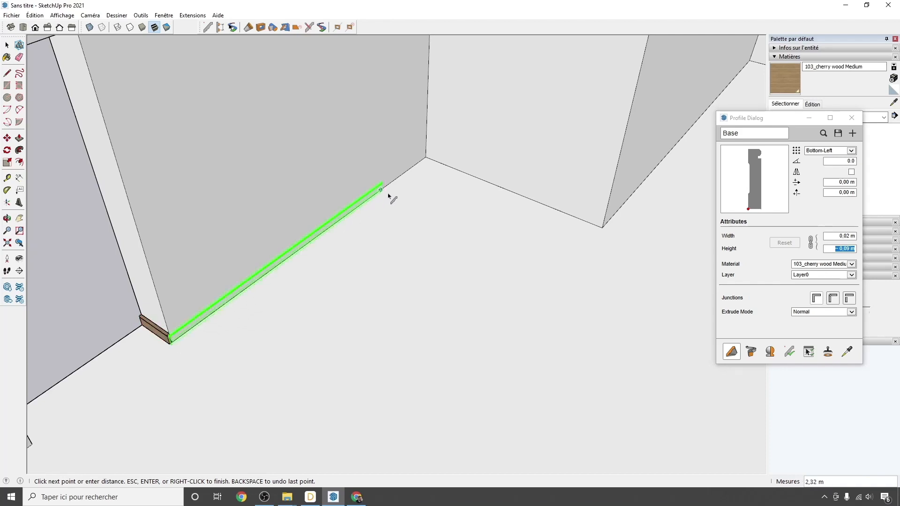
left_click(426, 156)
left_click(601, 228)
- Continue the baseboard from the projecting corner along the next wall into the second doorway's near jamb, and finish the run
middle_click_drag(663, 209, 434, 192)
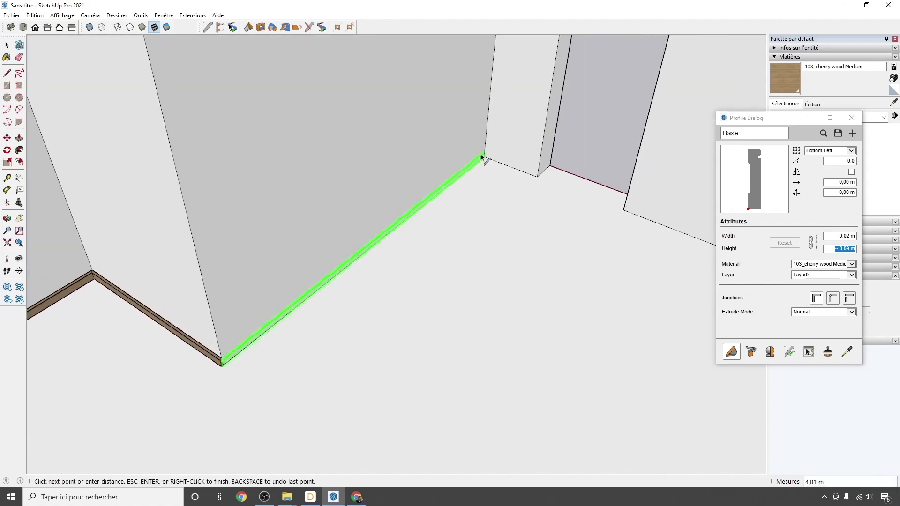
left_click(486, 158)
left_click(536, 177)
left_click(550, 166)
middle_click_drag(543, 234, 412, 238)
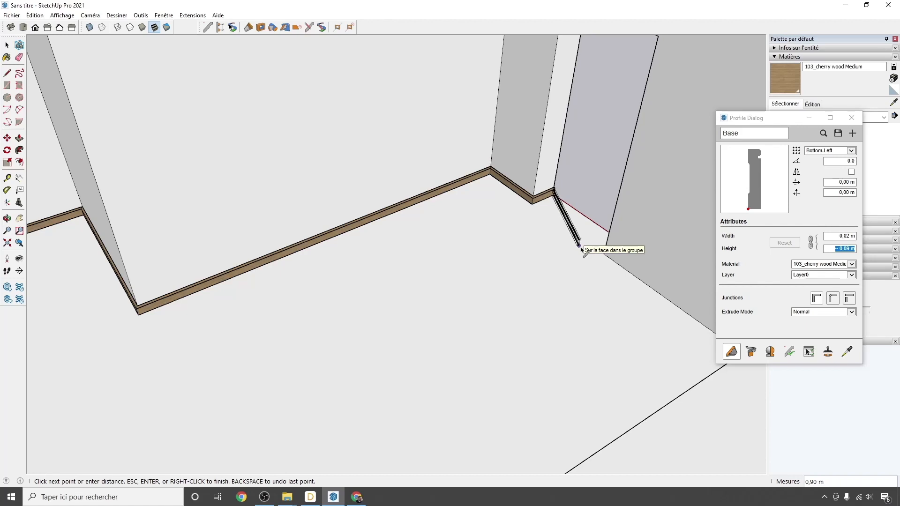
key("Escape")
- Build a second baseboard run from the second doorway's other jamb, around the room corner, to the jamb of the first large opening
middle_click_drag(581, 251, 493, 214)
scroll(487, 211, "up", 3)
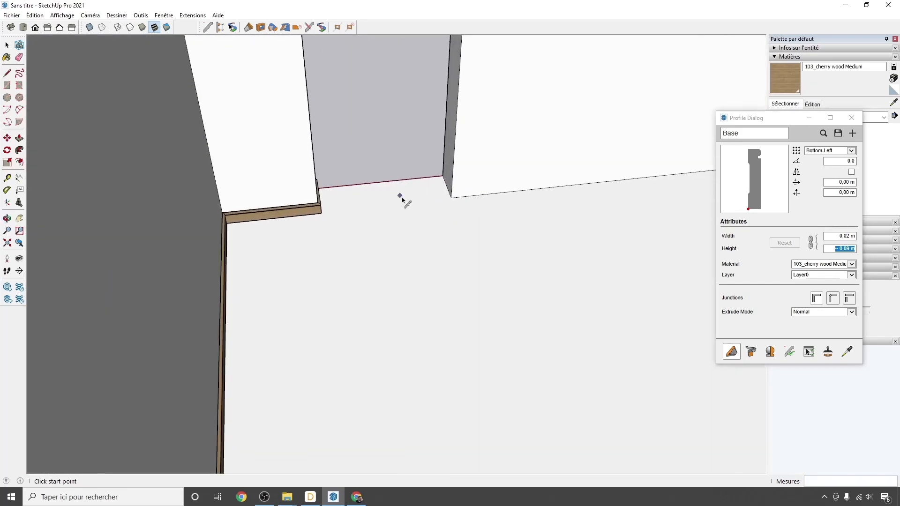
middle_click_drag(400, 197, 436, 199)
left_click(436, 172)
left_click(447, 194)
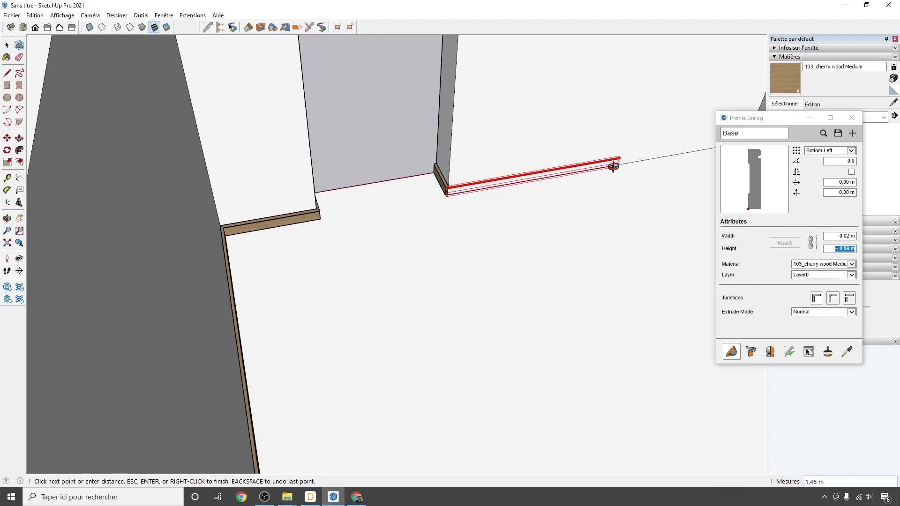
middle_click_drag(680, 159, 391, 223, "shift")
left_click(484, 197)
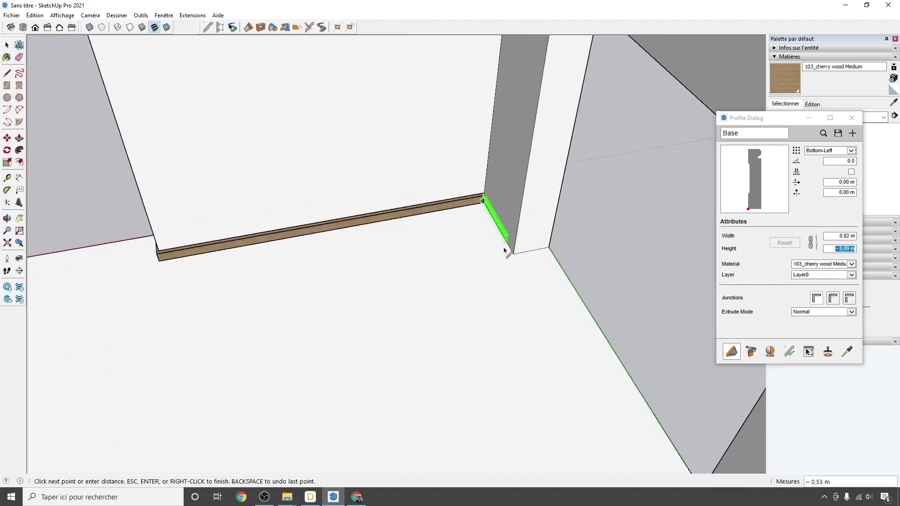
left_click(513, 254)
left_click(549, 244)
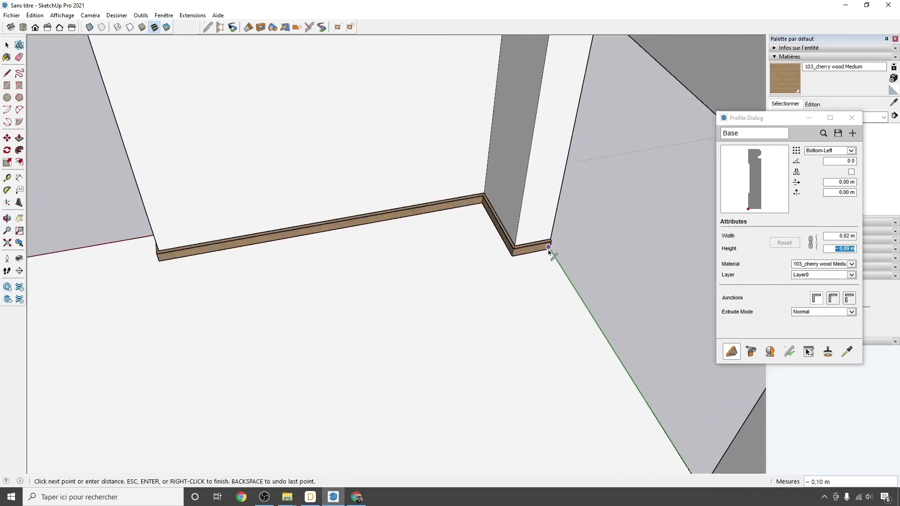
key("Return")
- Build a baseboard run along the wall pier between the two large openings, including its side jambs
middle_click_drag(565, 422, 411, 312)
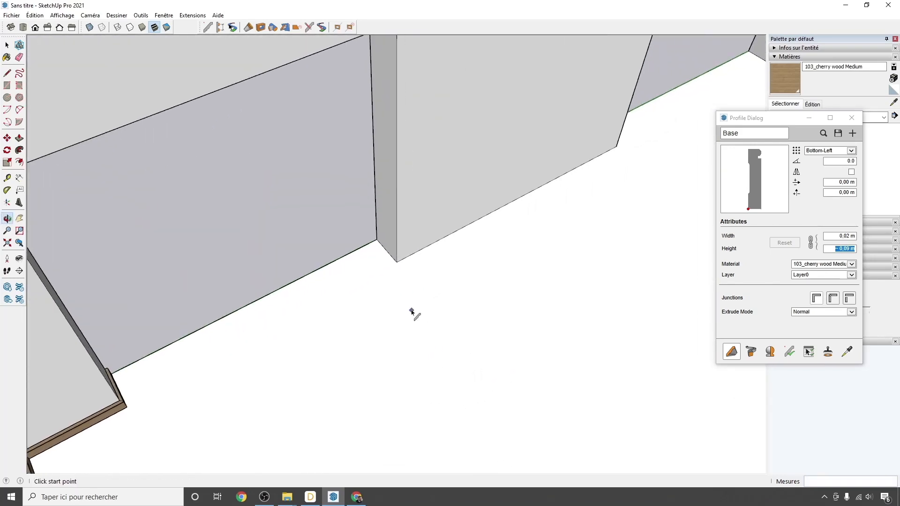
left_click(378, 236)
left_click(397, 262)
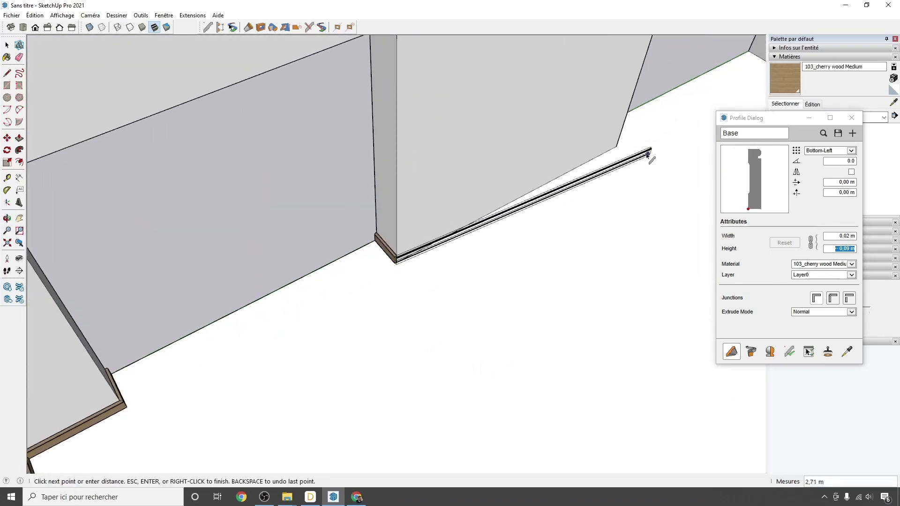
left_click(616, 146)
middle_click_drag(617, 150, 717, 390)
left_click(508, 375)
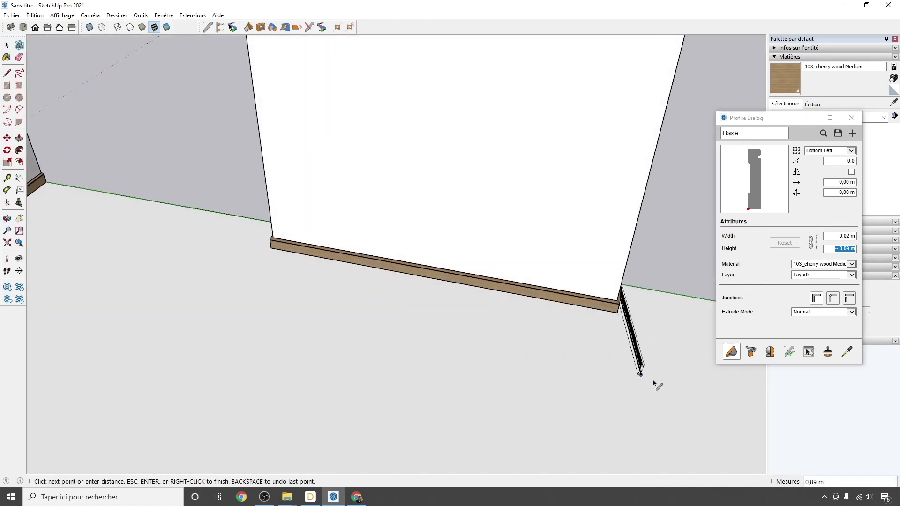
key("Escape")
- Build the last baseboard run from the second large opening's far jamb, along the end wall, to the first doorway's remaining side
middle_click_drag(655, 350, 468, 335)
scroll(546, 315, "down", 3)
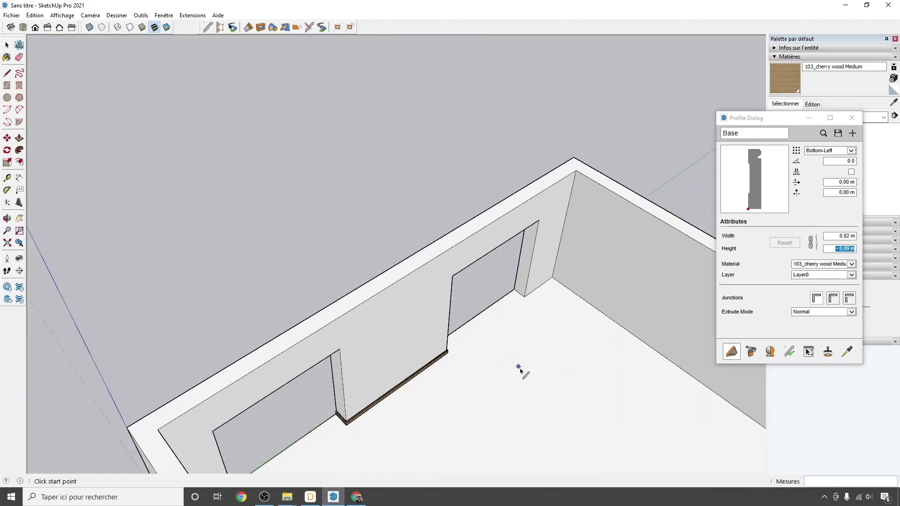
left_click(514, 289)
left_click(524, 297)
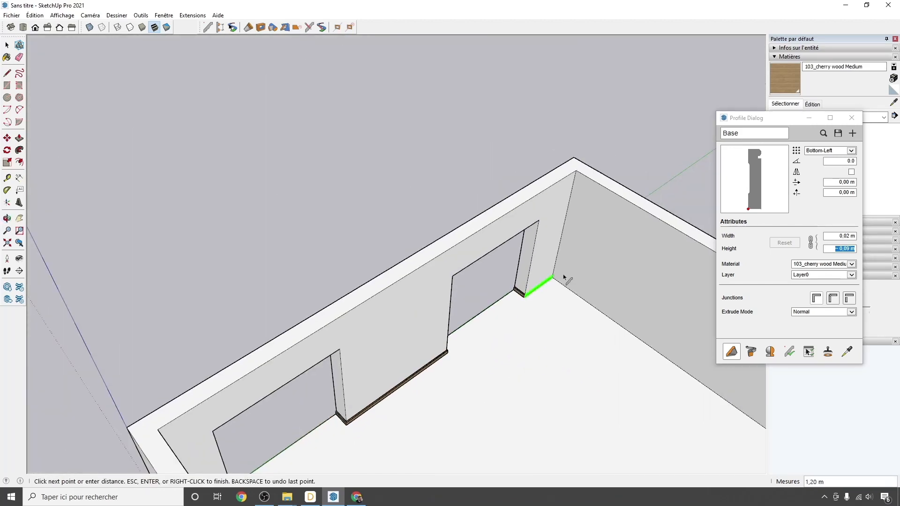
left_click(552, 277)
middle_click_drag(537, 332, 553, 245, "shift")
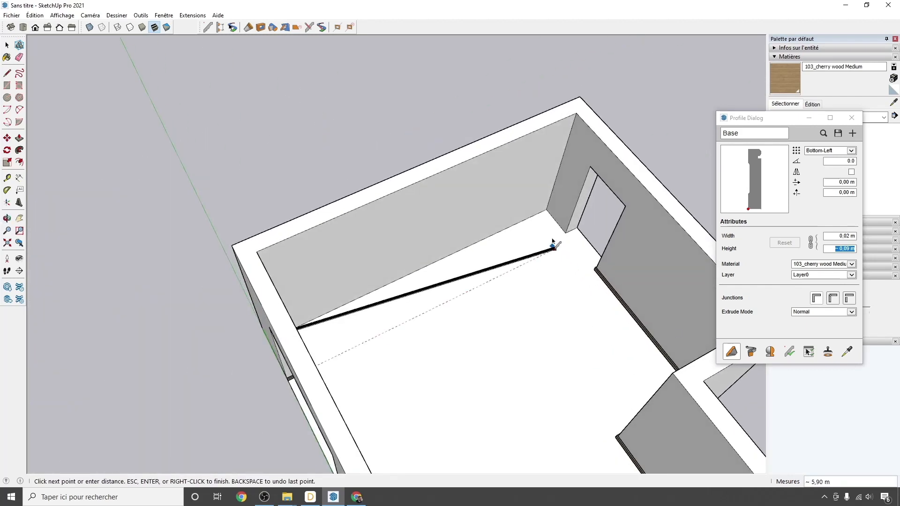
middle_click_drag(466, 312, 374, 283)
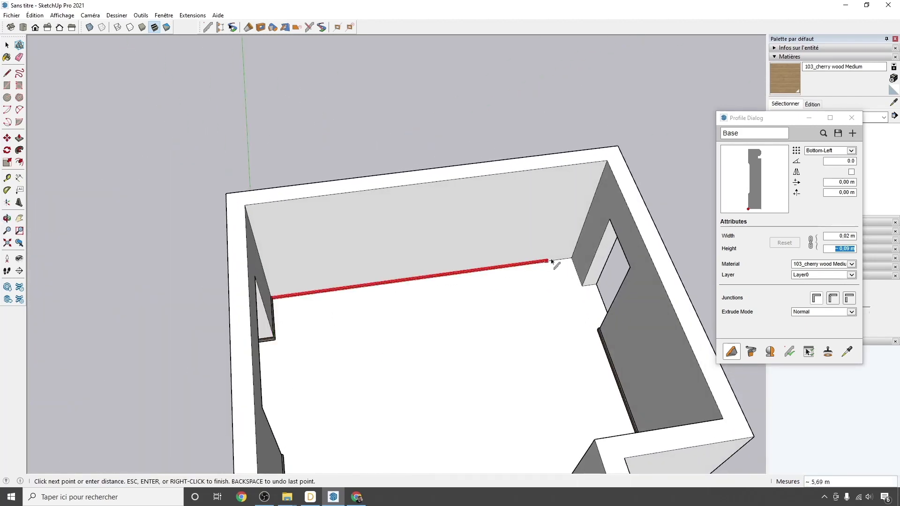
left_click(572, 257)
left_click(582, 285)
key("Escape")
- Examine the baseboard's moulded profile, wood texture and corner joints up close, and review the whole room
middle_click_drag(593, 307, 7, 266)
key("space")
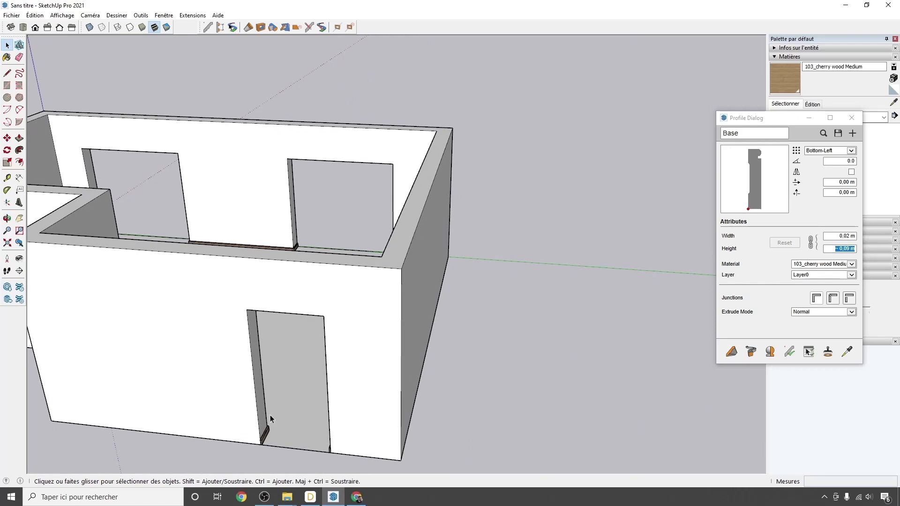
scroll(261, 423, "up", 6)
scroll(272, 404, "up", 1)
middle_click_drag(272, 404, 164, 276)
middle_click_drag(403, 365, 459, 267, "shift")
middle_click_drag(459, 267, 395, 315)
scroll(413, 312, "up", 3)
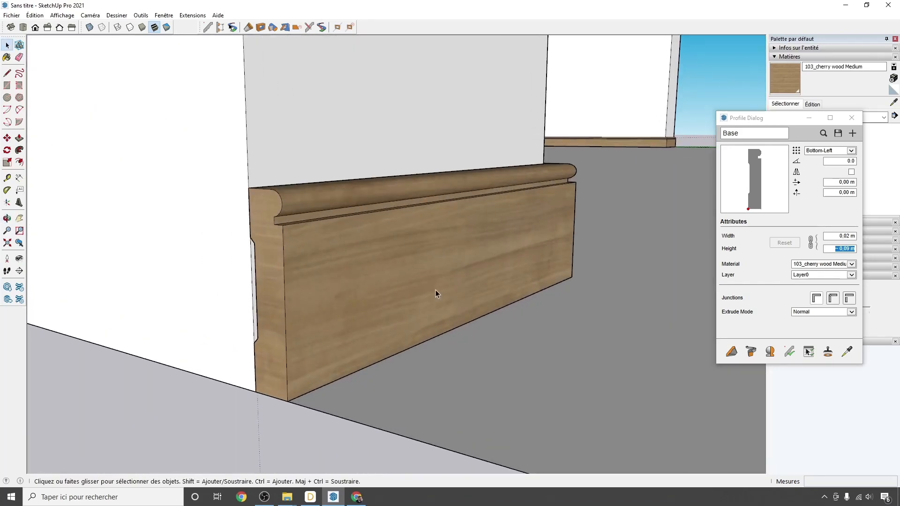
middle_click_drag(558, 237, 320, 279)
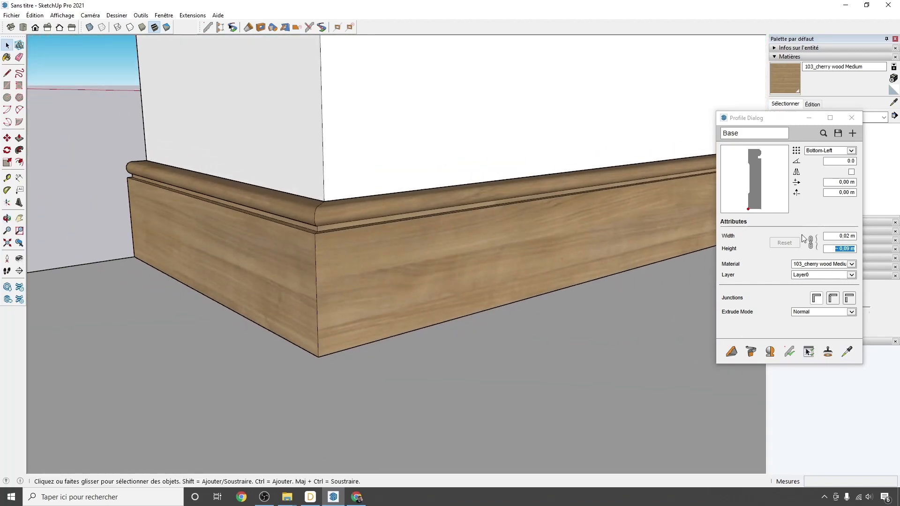
middle_click_drag(498, 156, 392, 285)
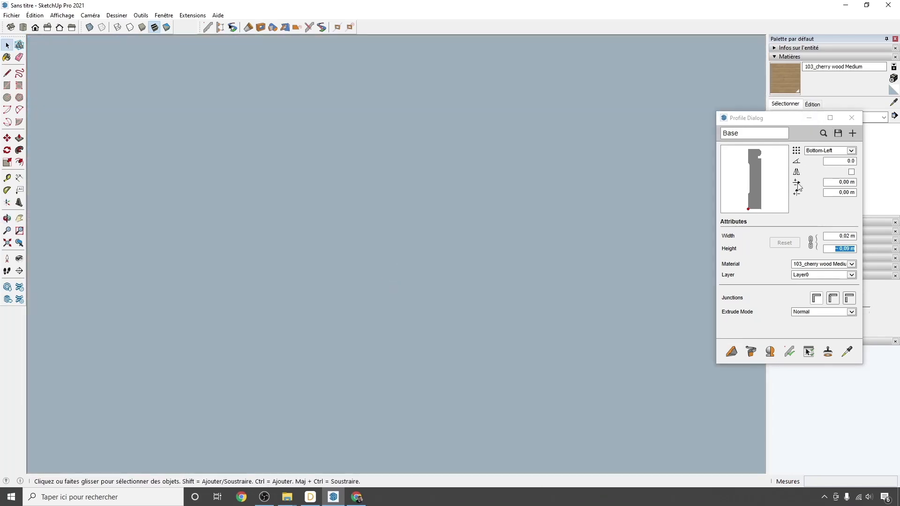
scroll(526, 198, "down", 5)
middle_click_drag(490, 190, 423, 241)
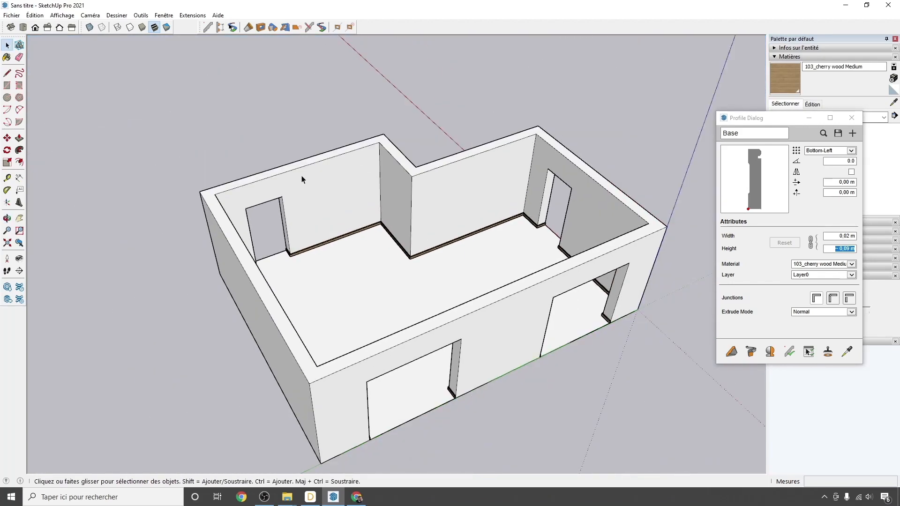
- Browse the example profiles in the Profile Builder library
left_click(823, 134)
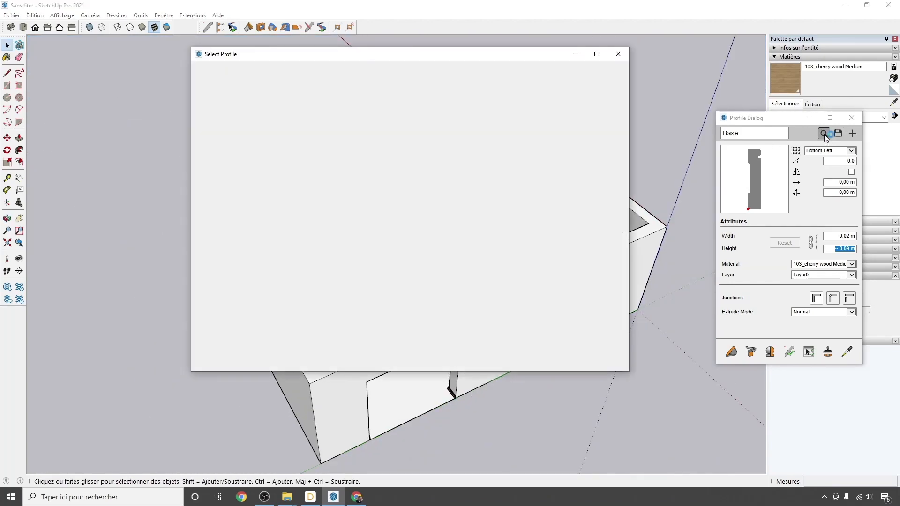
scroll(363, 152, "down", 3)
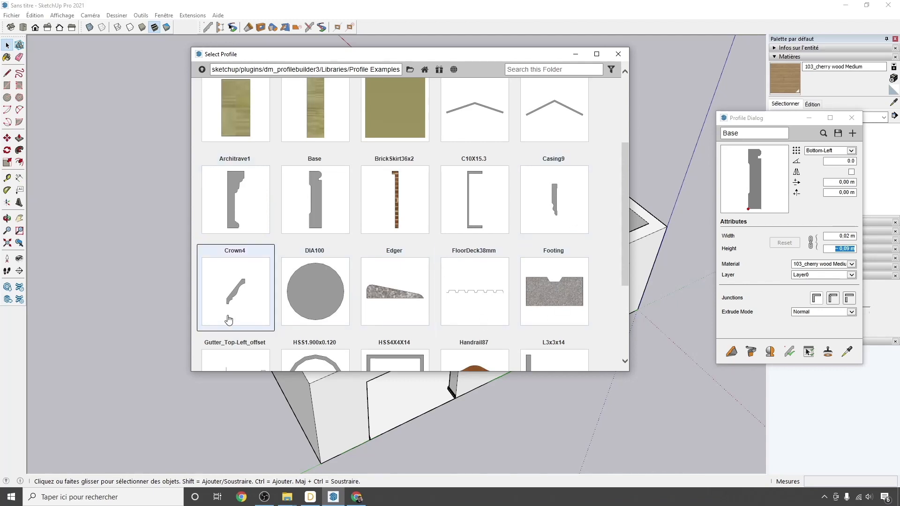
scroll(601, 261, "down", 3)
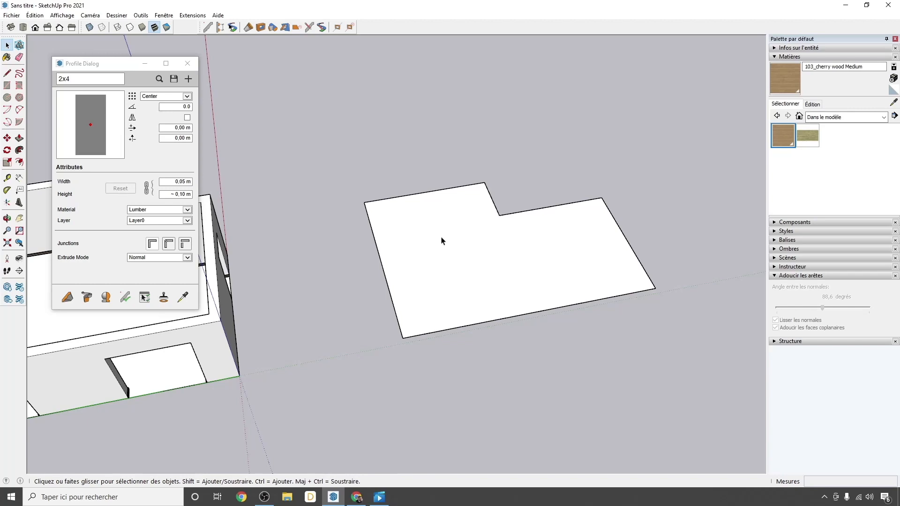
- Copy the long front edge of the L-shaped face 60 cm inward onto the face
middle_click_drag(485, 323, 484, 357)
left_click(447, 299)
middle_click_drag(446, 299, 426, 327)
key("space")
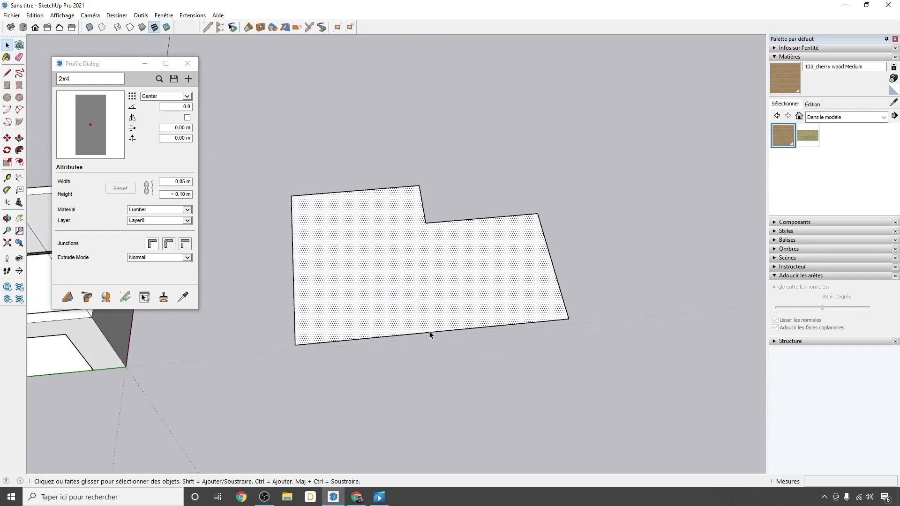
left_click(427, 330)
key("m")
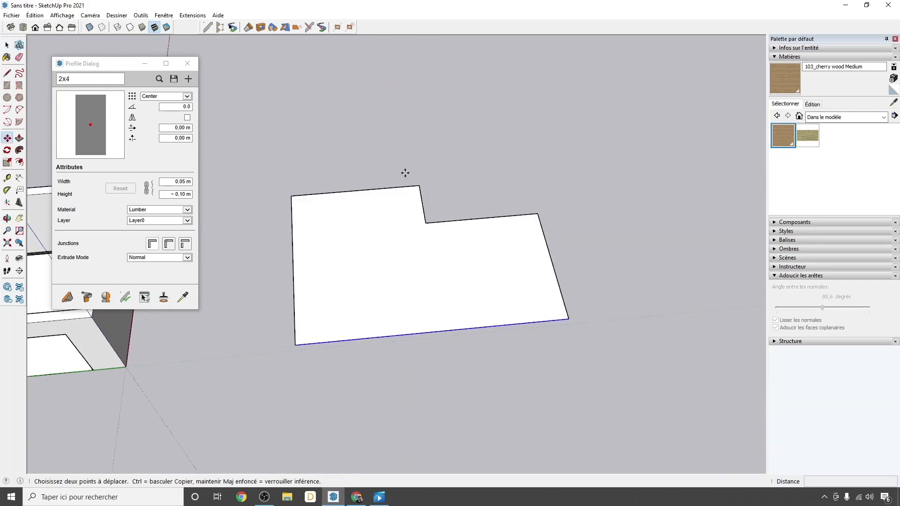
left_click(395, 334)
key("ctrl")
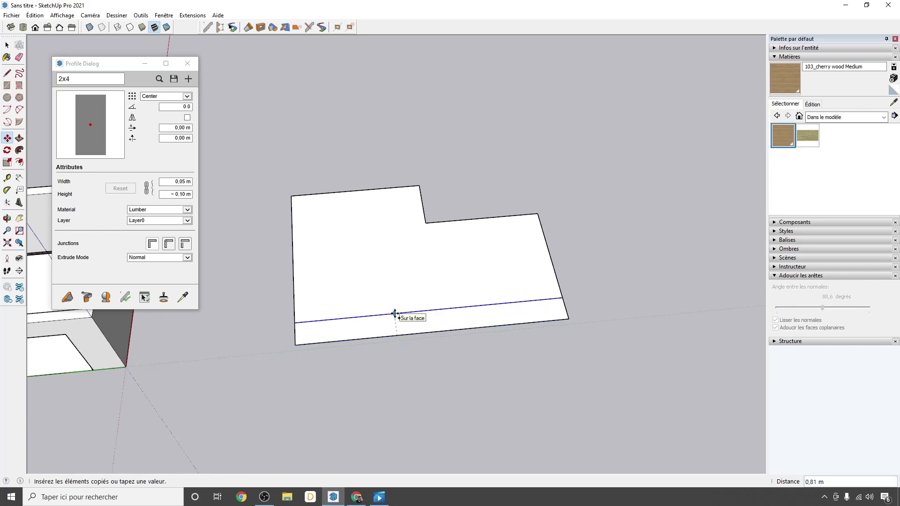
type("60cm")
key("Return")
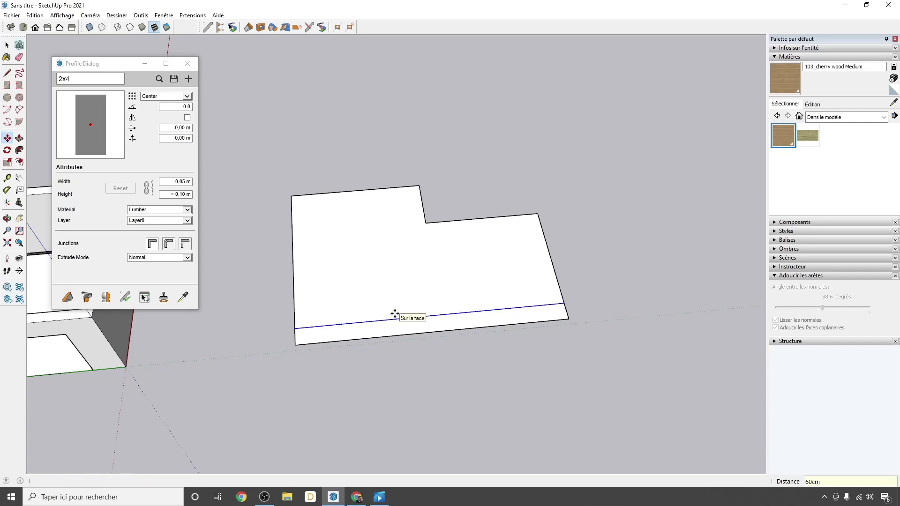
type("/")
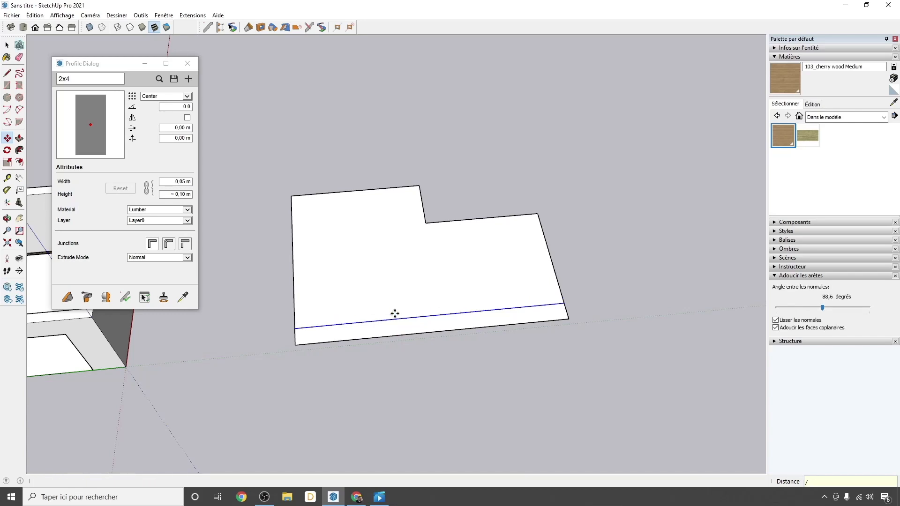
type("10")
key("Return")
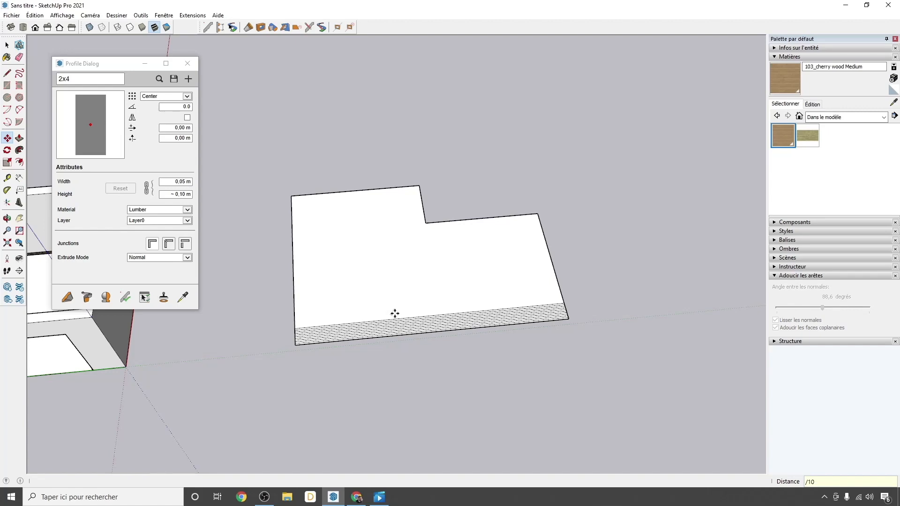
- Repeat the 60 cm edge copy 10 times across the face and erase the line segments overhanging beyond the notch
type("*10")
key("Return")
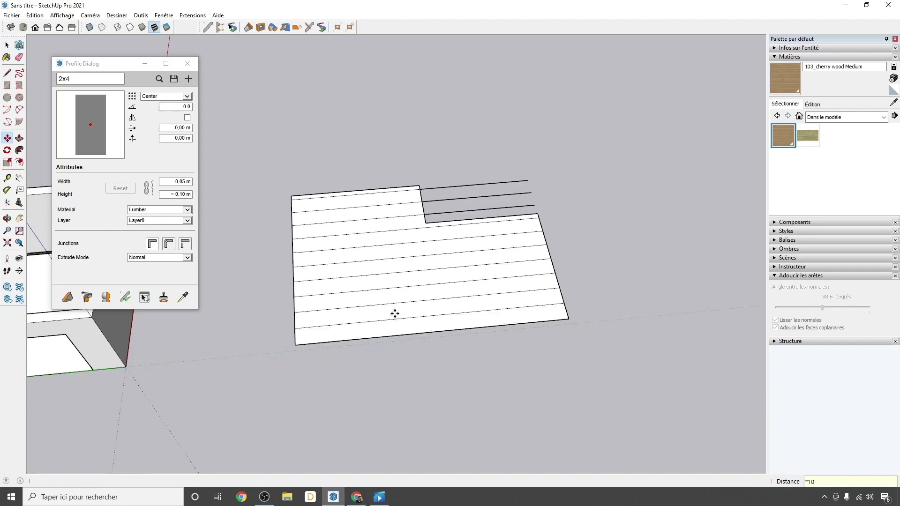
key("e")
left_click_drag(465, 182, 471, 212)
- Select the whole L-shaped outline with its dividing lines and load the 2x4 profile from the example library
key("space")
left_click_drag(259, 155, 594, 350)
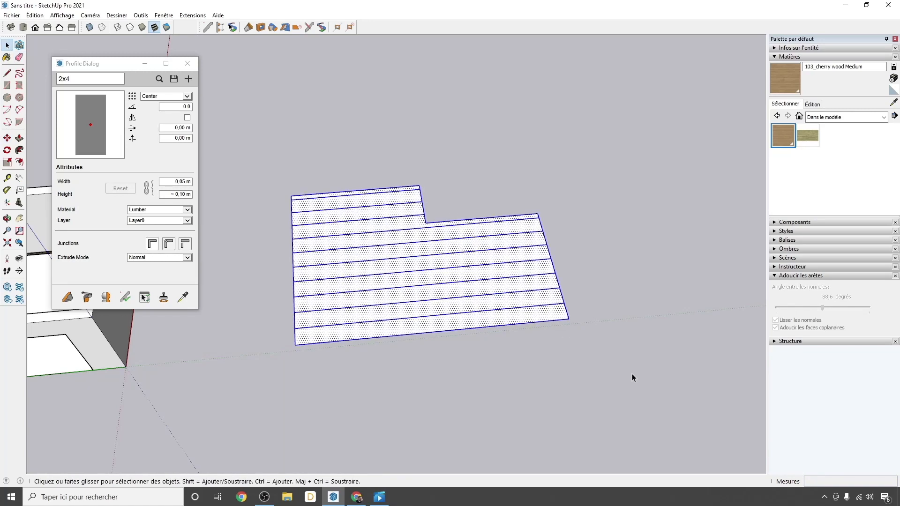
middle_click_drag(448, 288, 487, 209)
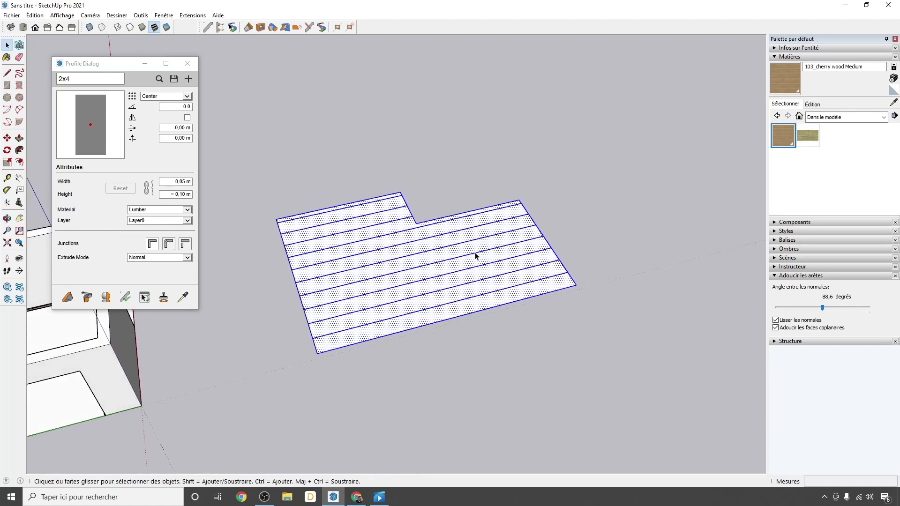
left_click_drag(101, 69, 111, 65)
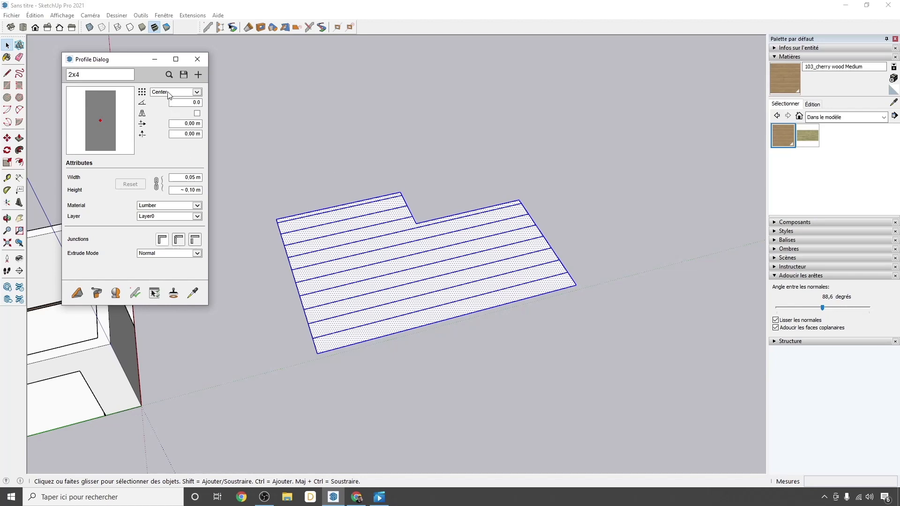
left_click(168, 75)
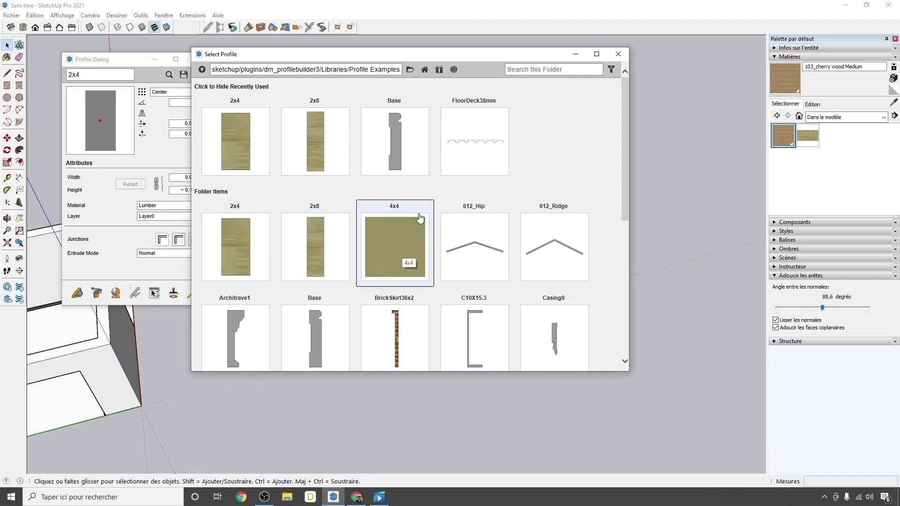
scroll(466, 281, "down", 5)
scroll(373, 273, "up", 5)
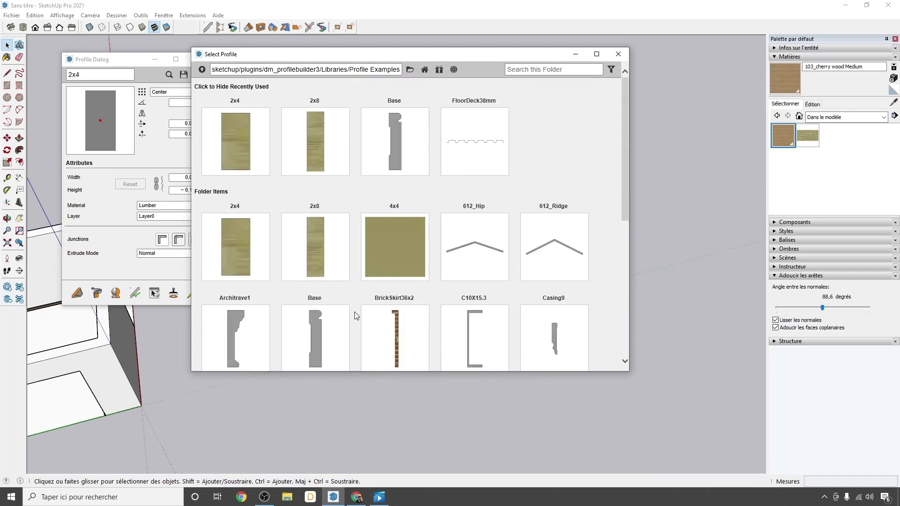
left_click(241, 240)
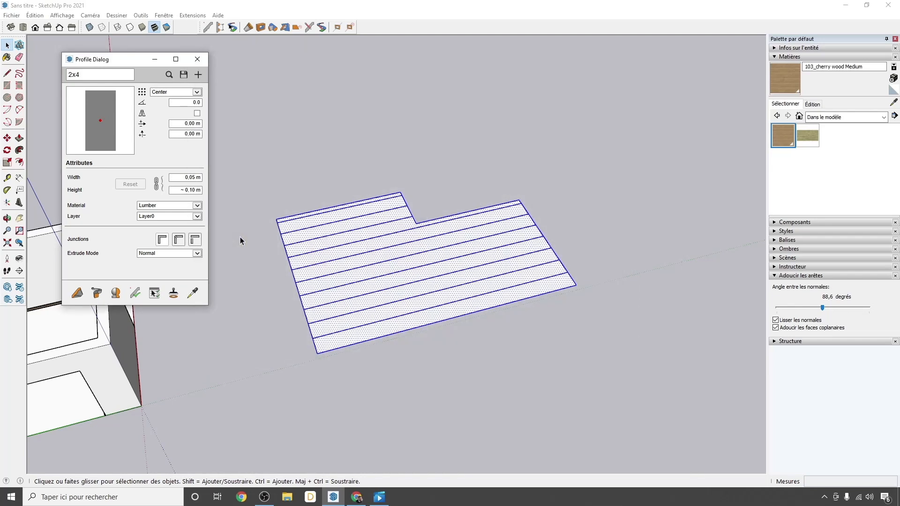
- Unlock the 2x4 profile's aspect ratio and set its width to 0,10 m and its height to 0,25 m
left_click(191, 177)
type("0,10")
key("Tab")
type(",25")
left_click(179, 179)
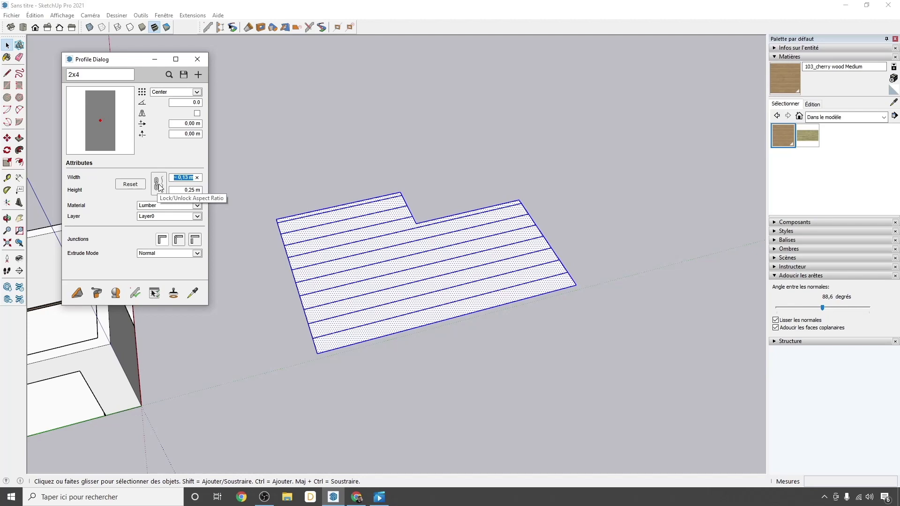
left_click(188, 190)
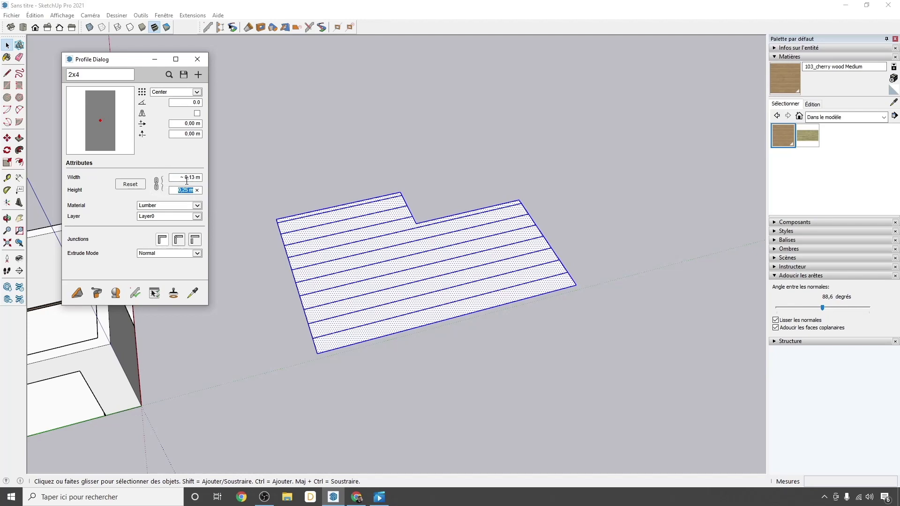
left_click(158, 185)
left_click(193, 178)
key("BackSpace")
key("Tab")
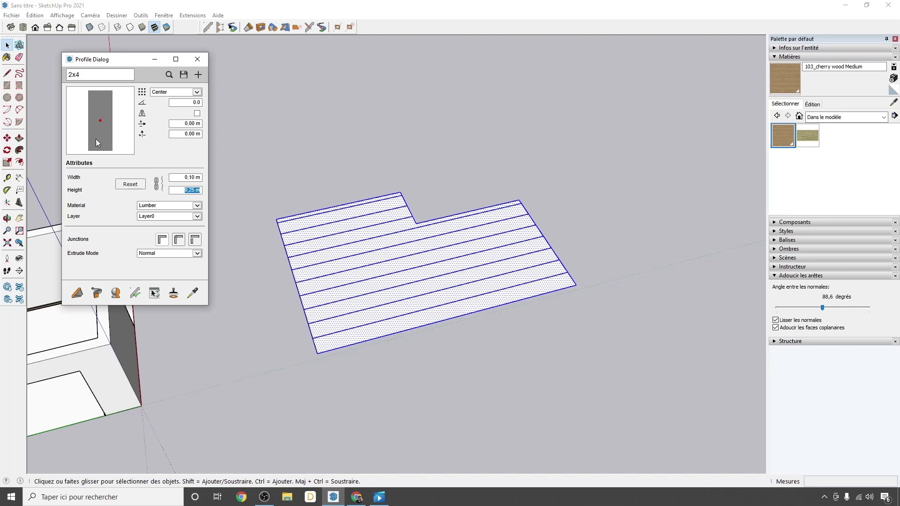
- Set the profile's placement point to Top-Middle and its material to 103_cherry wood Medium
mouse_move(383, 315)
middle_mouse_down()
mouse_move(384, 307)
mouse_move(347, 324)
mouse_move(446, 292)
middle_mouse_up()
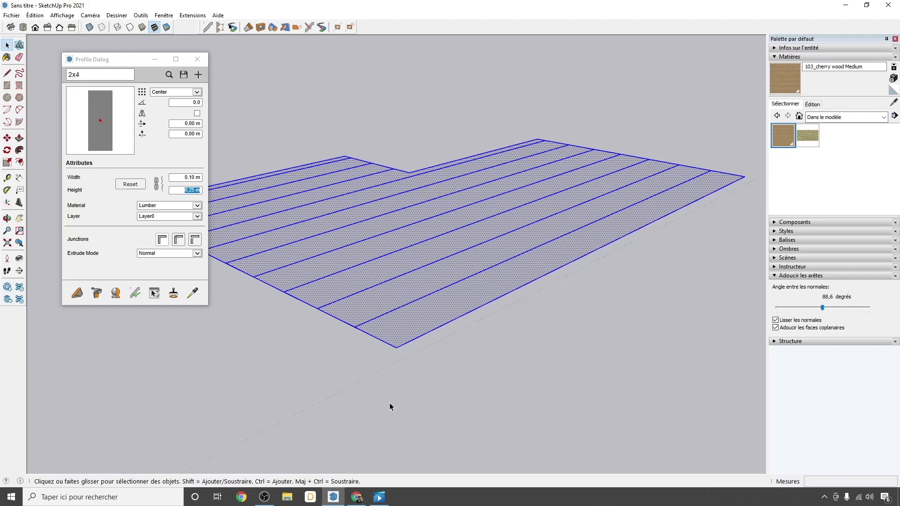
left_click(158, 91)
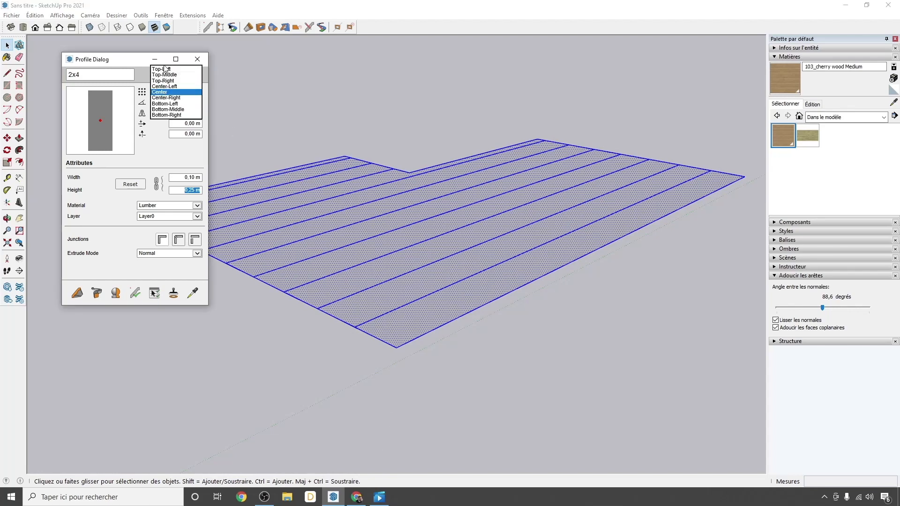
left_click(173, 75)
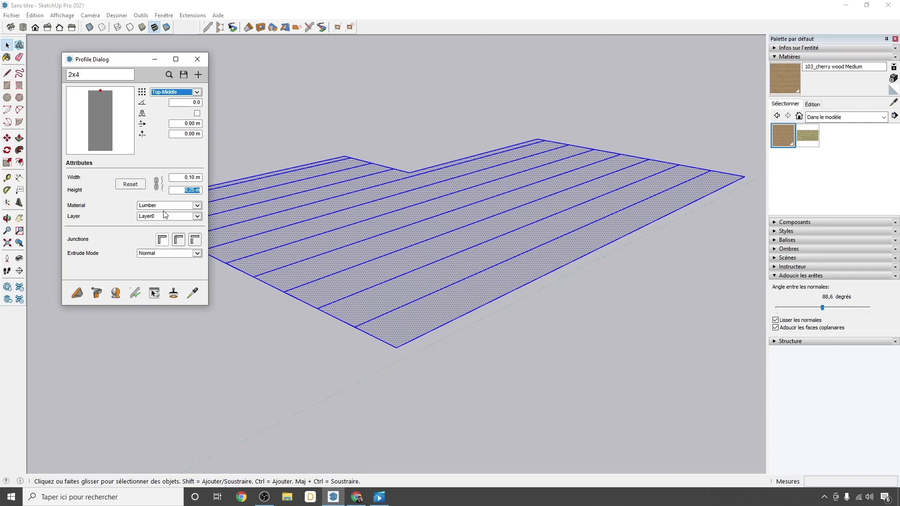
left_click(187, 205)
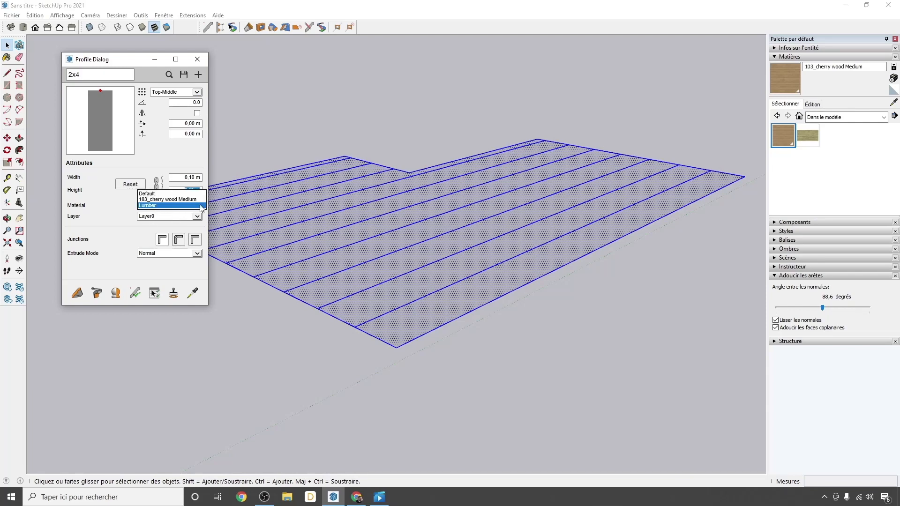
left_click(152, 200)
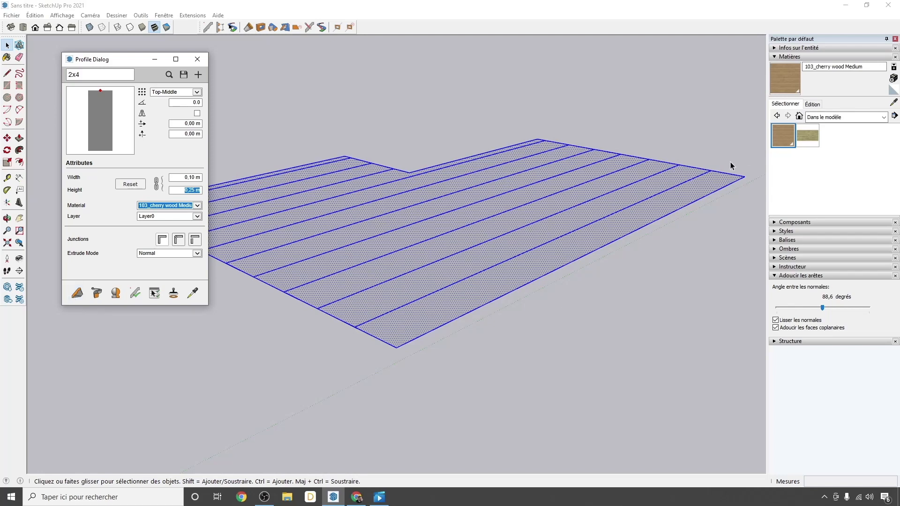
- Build the profile along all selected edges and check from underneath that the joists are individually selectable
left_click(97, 295)
middle_click_drag(520, 442, 559, 173)
left_click(525, 109)
left_click(493, 124)
left_click(461, 141)
left_click(441, 151)
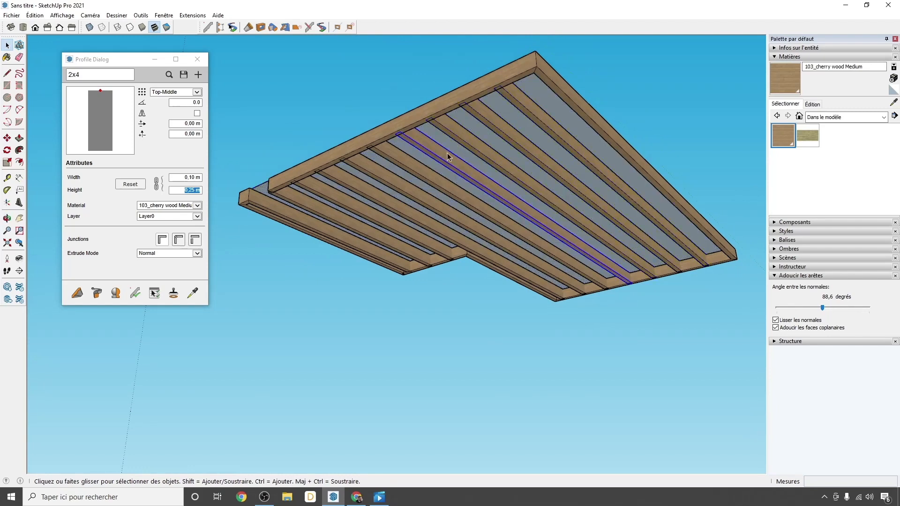
- Select the perimeter frame and examine its mitred corner joint up close from underneath and from above
left_click(490, 87)
middle_click_drag(557, 165, 447, 168, "shift")
scroll(457, 259, "up", 3)
scroll(416, 254, "up", 4)
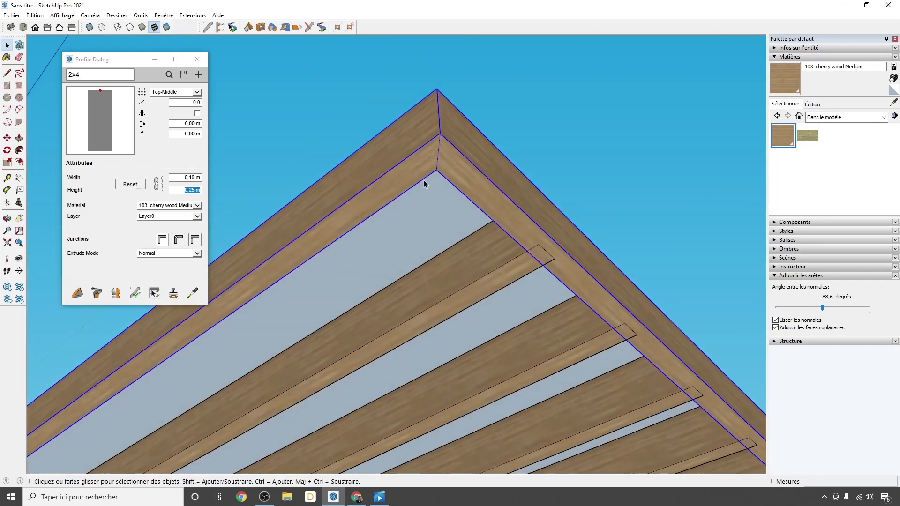
middle_click_drag(445, 175, 519, 183)
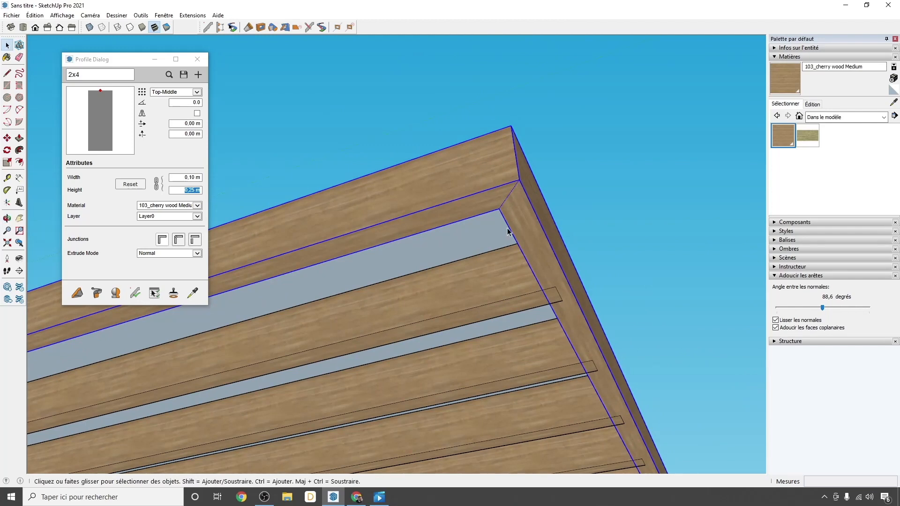
scroll(506, 230, "down", 5)
middle_click_drag(492, 243, 447, 420)
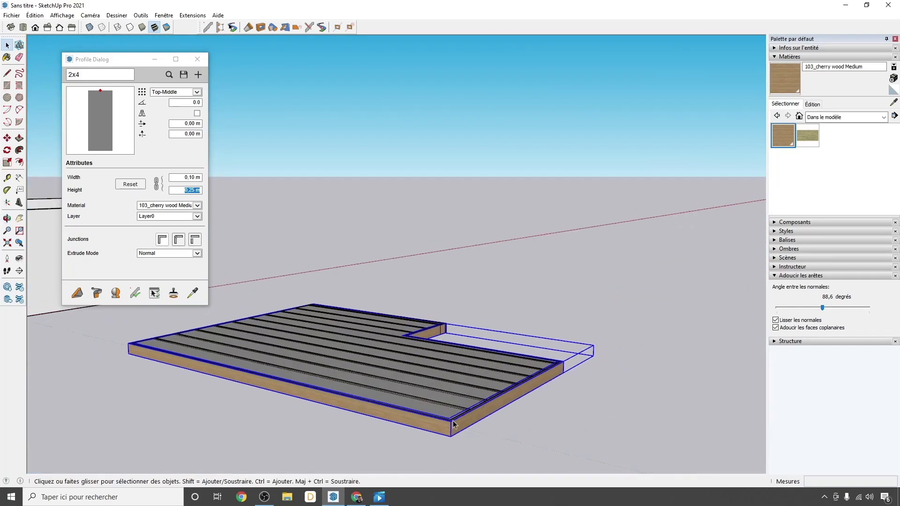
scroll(447, 421, "down", 2)
key("m")
left_click(455, 453)
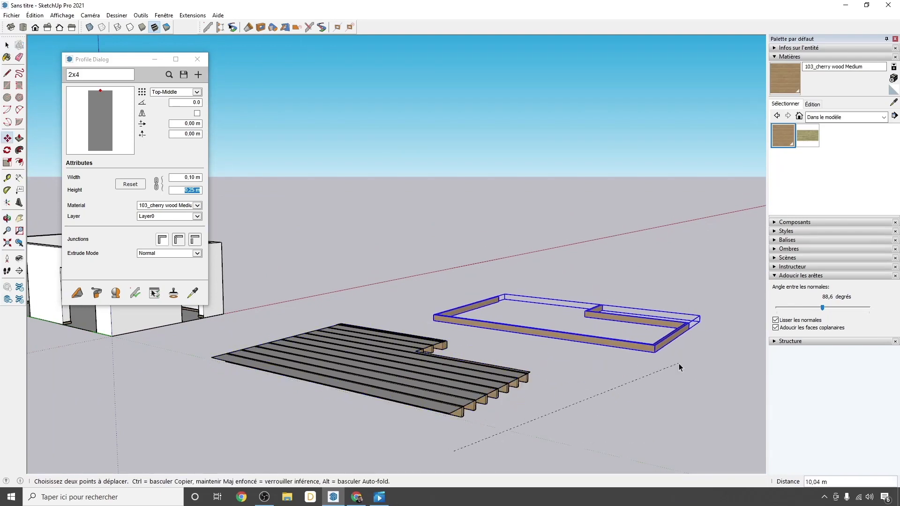
key("space")
- Choose the third junction type for the profile and apply only the Junctions property to the selected perimeter frame
middle_click_drag(502, 436, 509, 167)
scroll(520, 182, "up", 5)
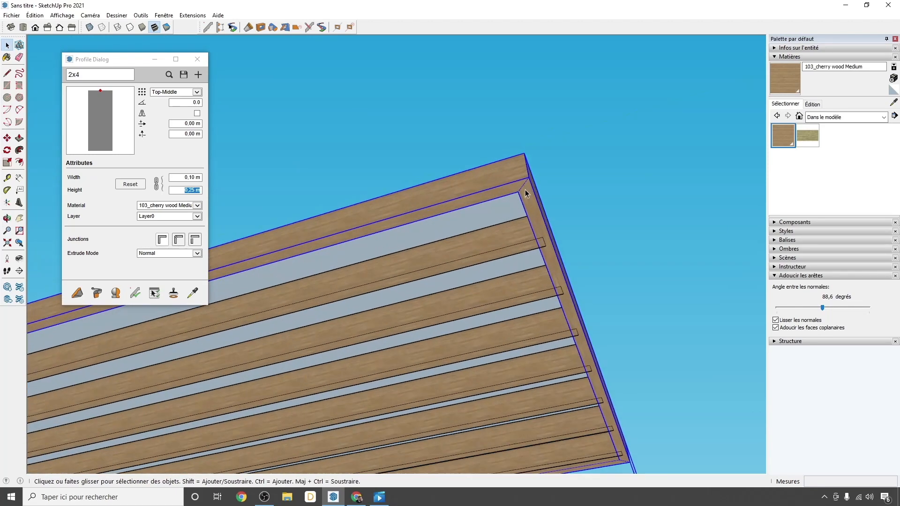
scroll(526, 183, "up", 2)
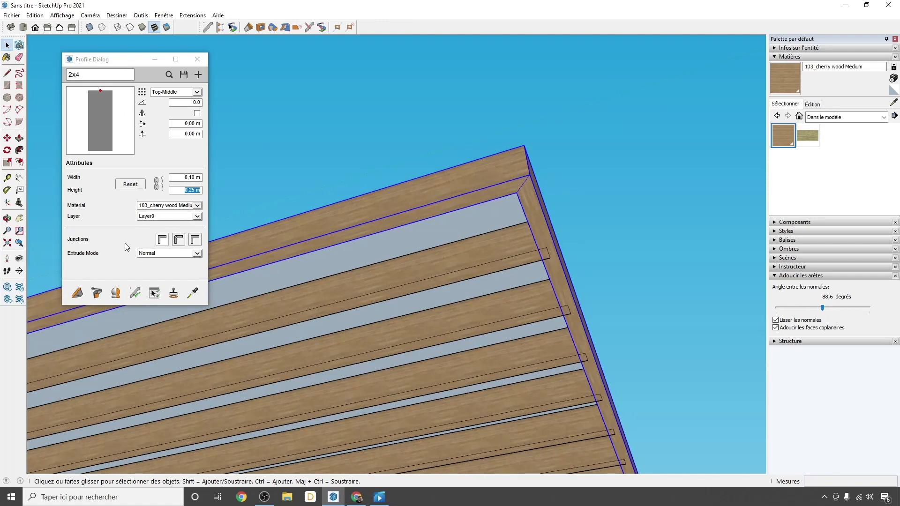
left_click(163, 240)
left_click(177, 241)
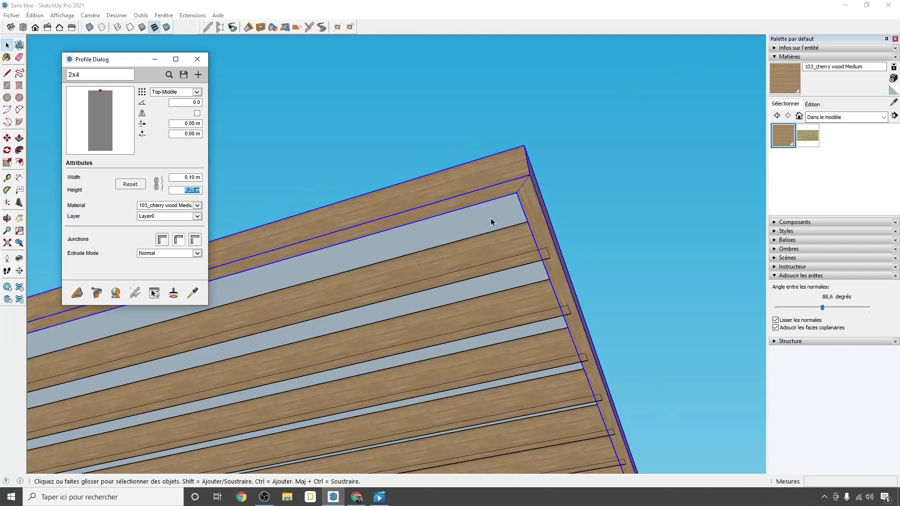
left_click(195, 242)
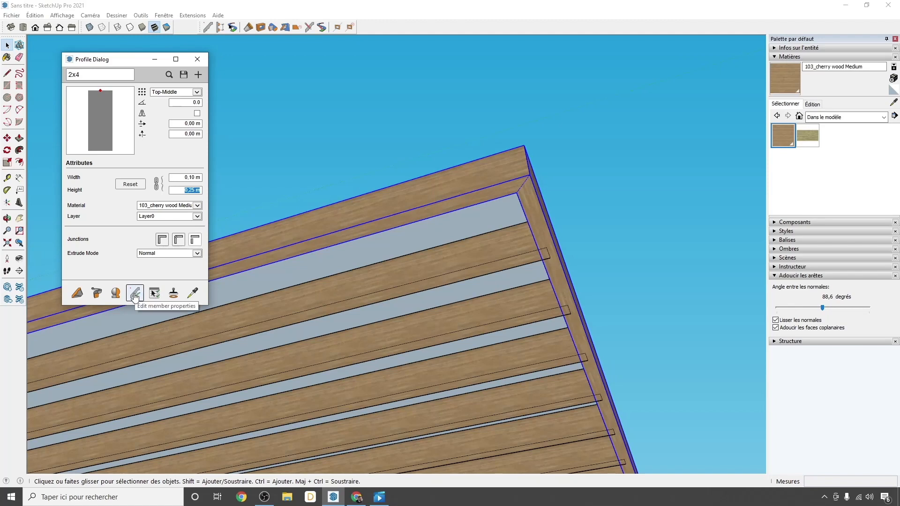
left_click(135, 295)
left_click_drag(271, 92, 349, 72)
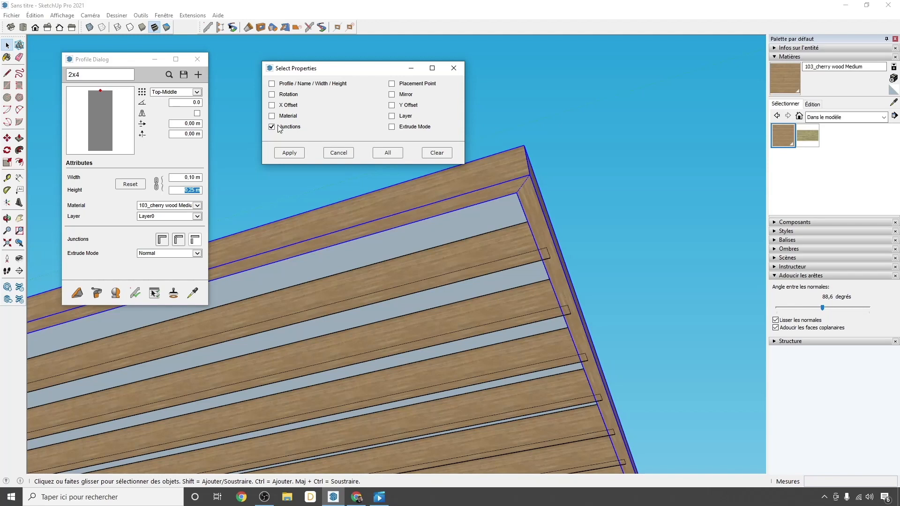
left_click(289, 153)
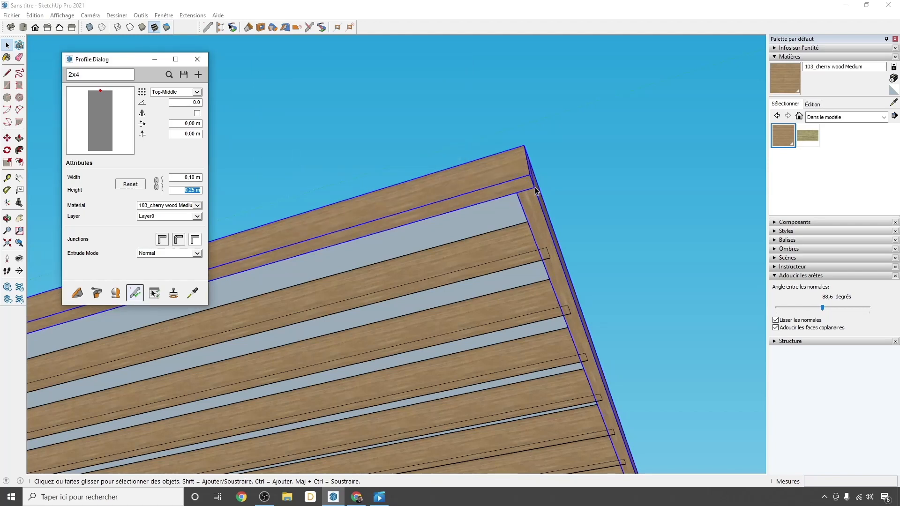
- Try moving the perimeter beam at the frame's end away from the joists to check that it is a separate piece
middle_click_drag(597, 220, 451, 191)
left_click(451, 191)
key("m")
left_click(433, 191)
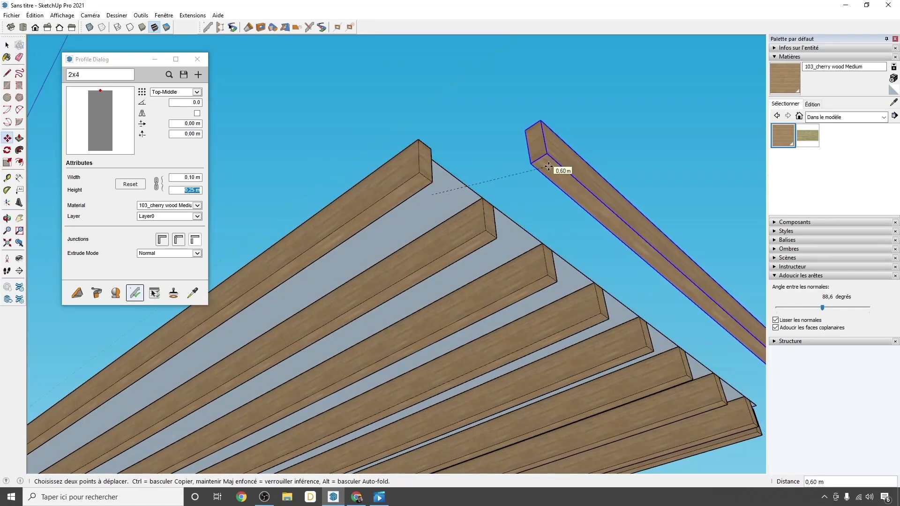
key("space")
scroll(435, 188, "down", 5)
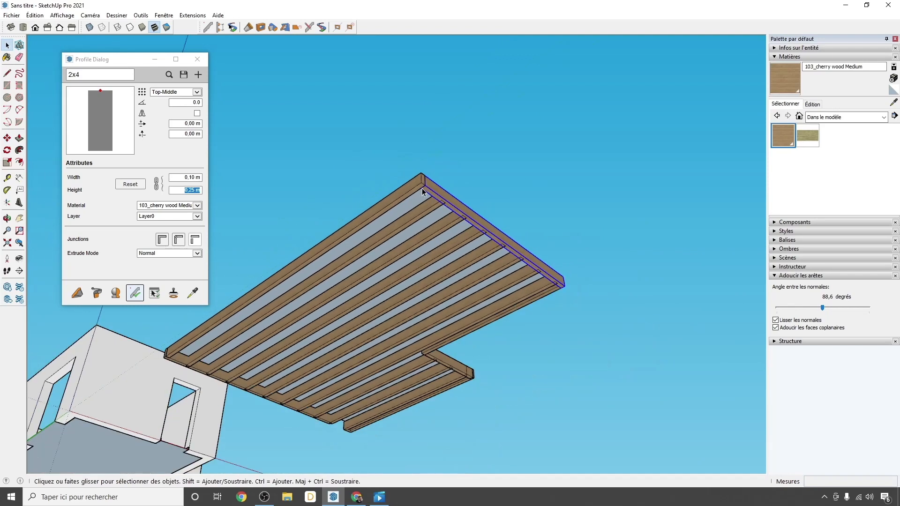
middle_click_drag(514, 220, 629, 368)
left_click(629, 367)
middle_click_drag(288, 329, 543, 295)
key("space")
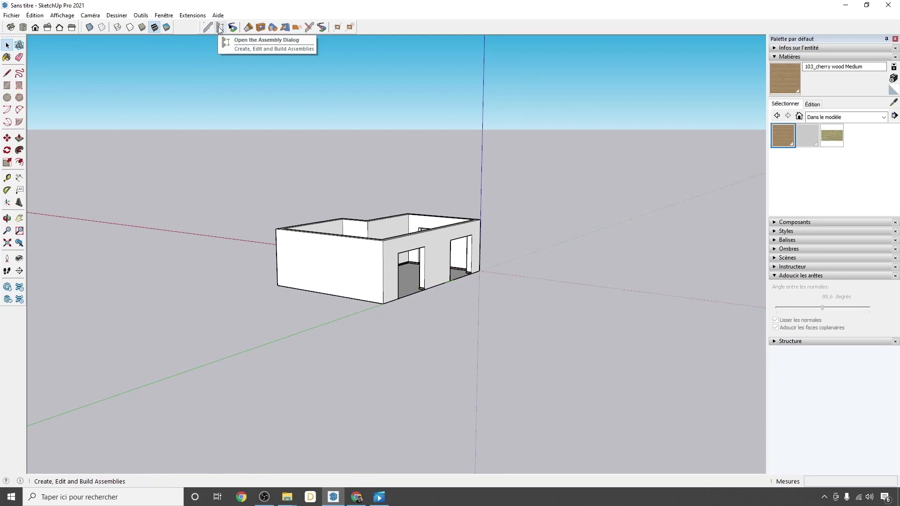
- Browse the Assembly Examples library of Profile Builder and load the Picket Fence Assembly
left_click(218, 27)
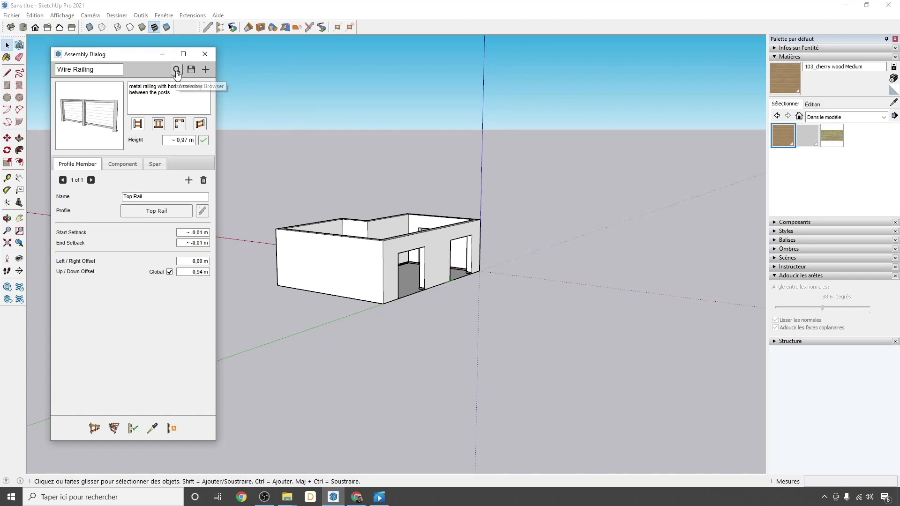
left_click(176, 70)
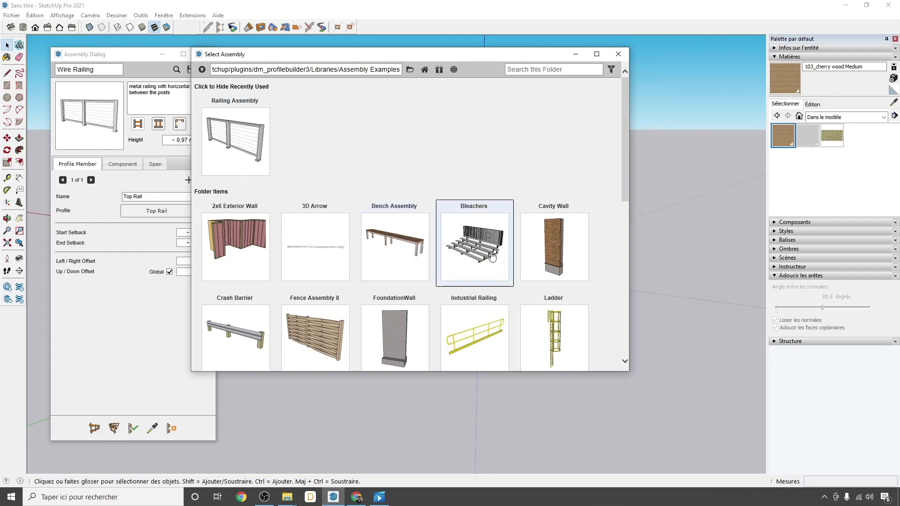
scroll(496, 236, "down", 1)
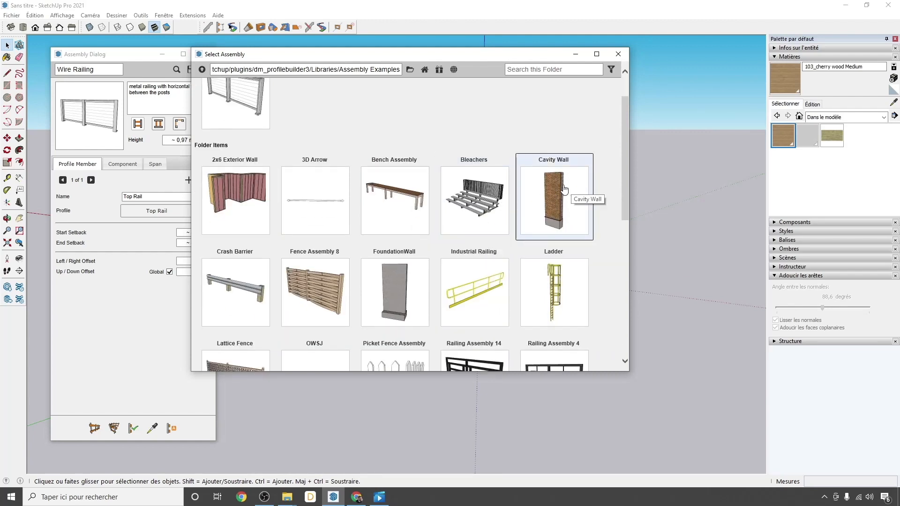
scroll(315, 253, "down", 3)
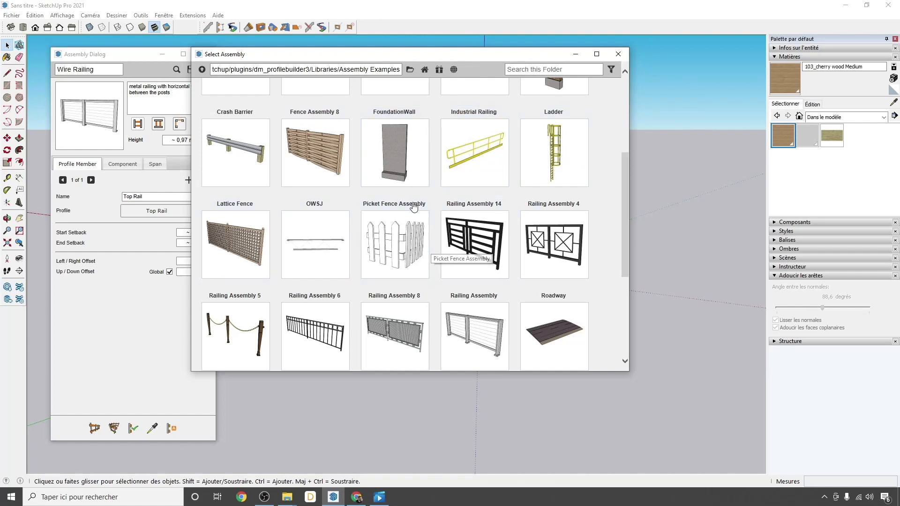
scroll(400, 241, "down", 2)
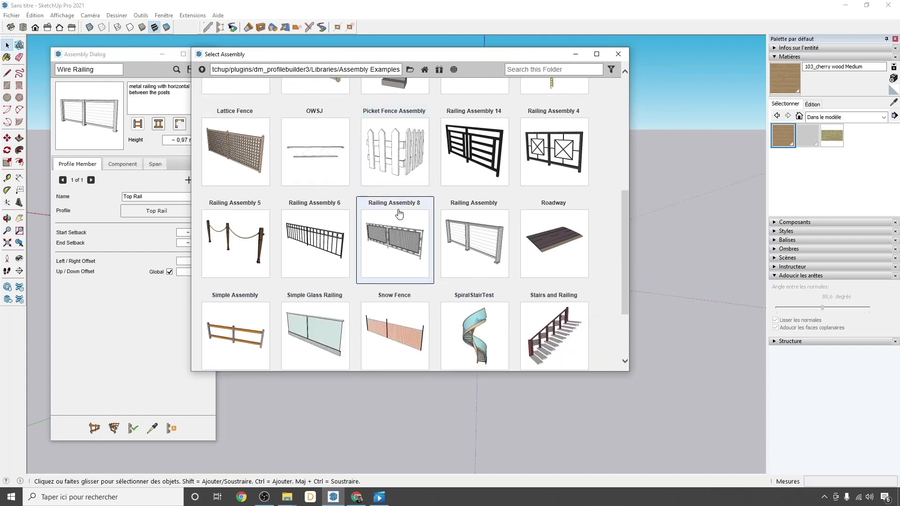
scroll(351, 244, "down", 2)
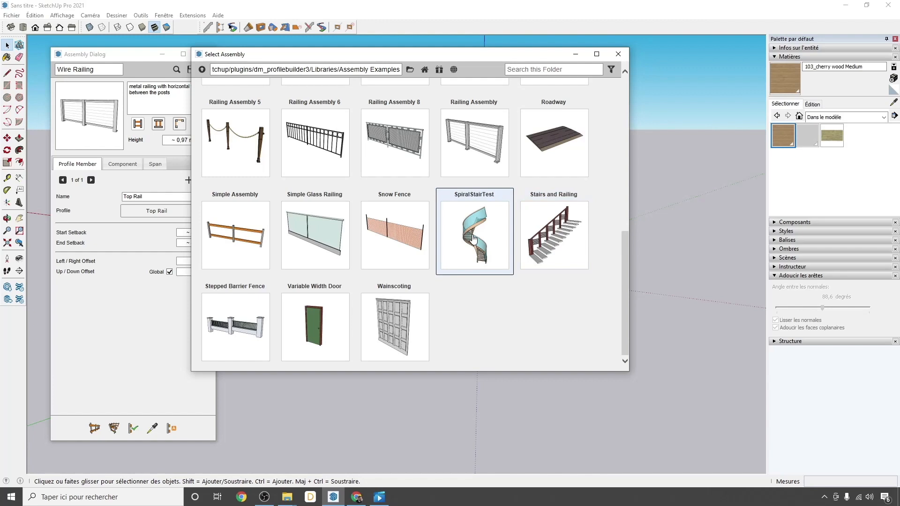
scroll(384, 173, "up", 2)
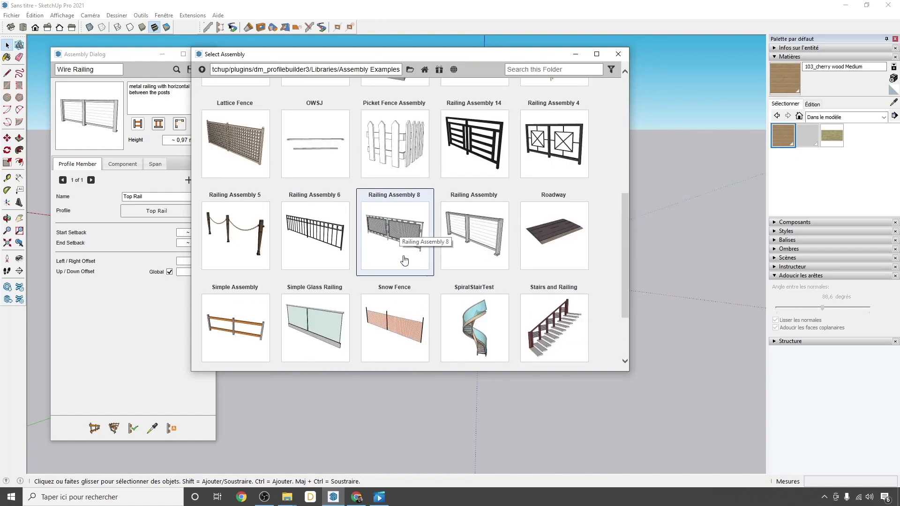
double_click(397, 147)
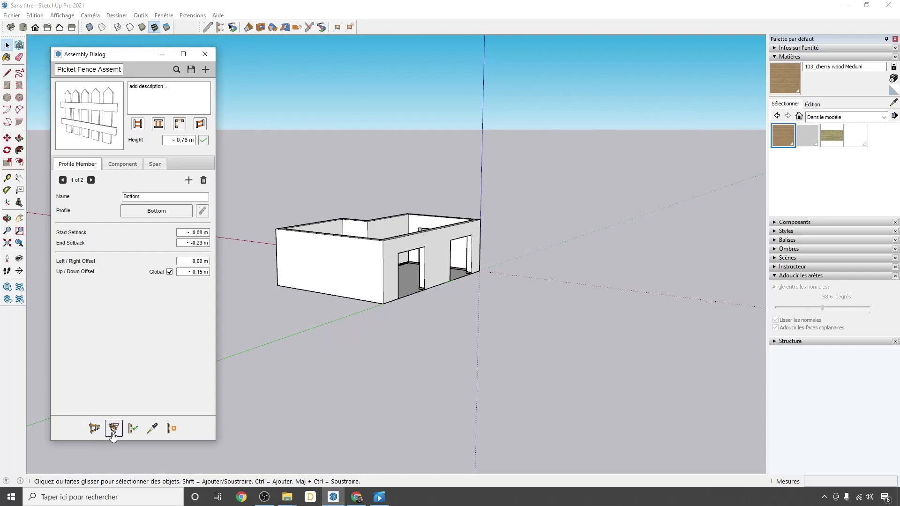
- Build the picket fence as a closed four-sided loop on the ground around the house, with a closing side about 22.5 m long
middle_click_drag(362, 351, 379, 323)
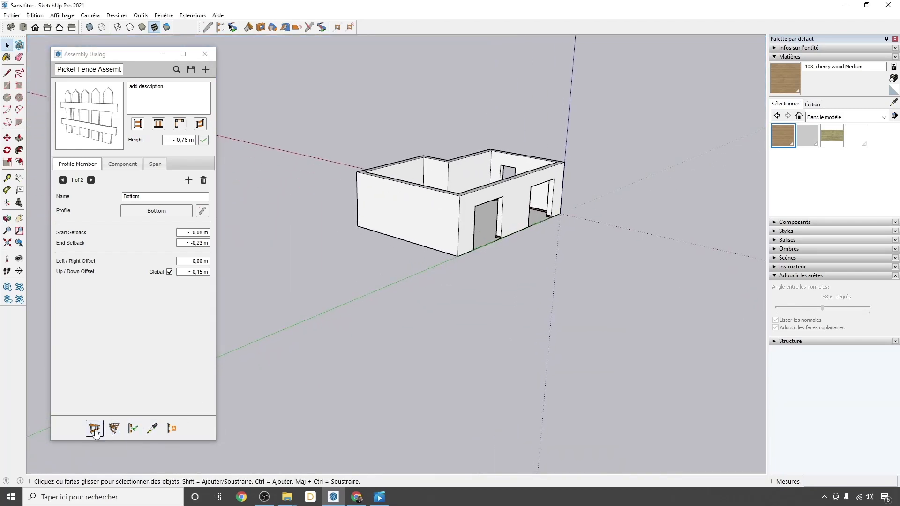
left_click(95, 430)
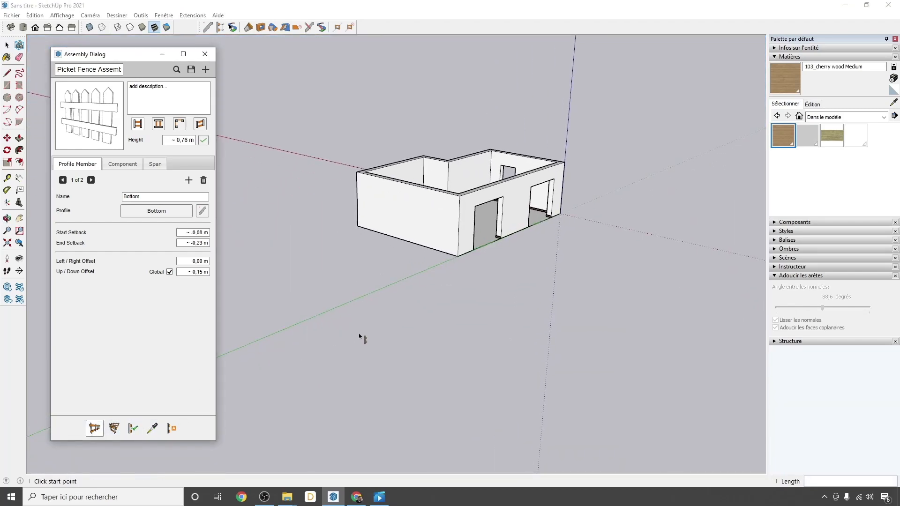
left_click(453, 339)
left_click(706, 200)
left_click(564, 165)
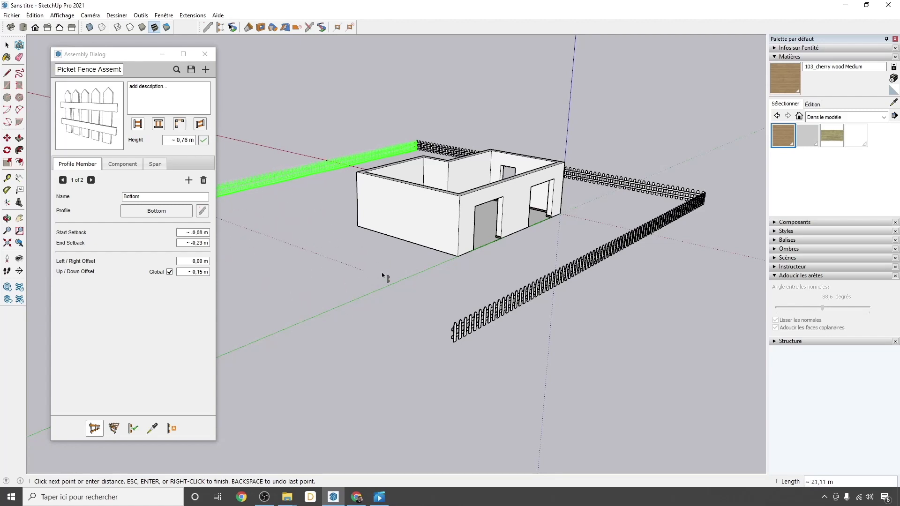
left_click(453, 338)
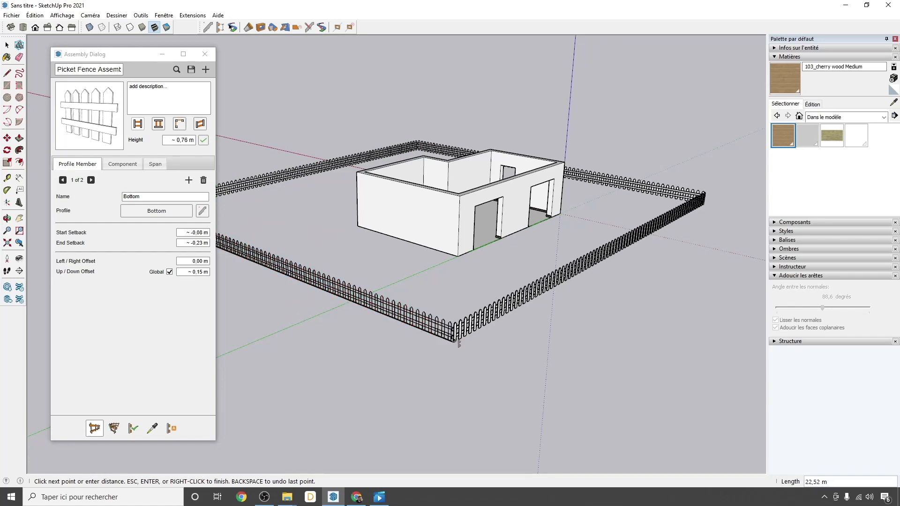
scroll(454, 339, "up", 10)
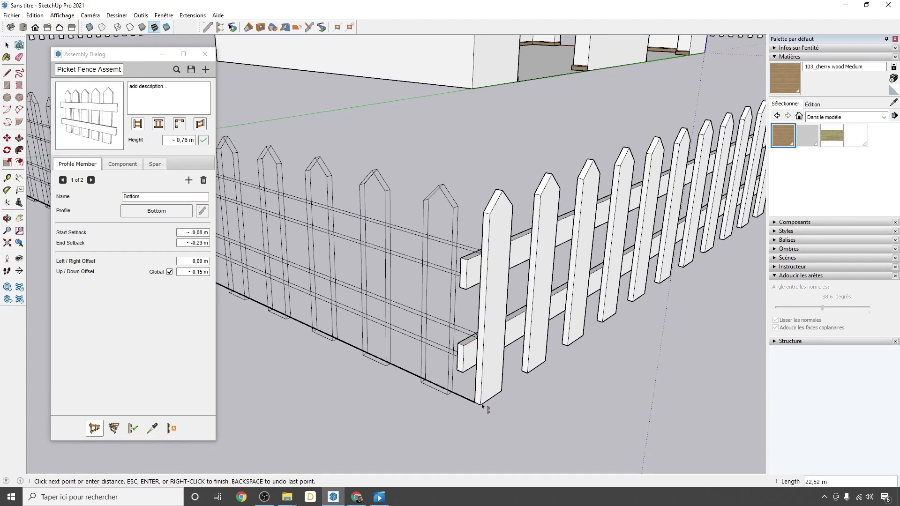
double_click(482, 406)
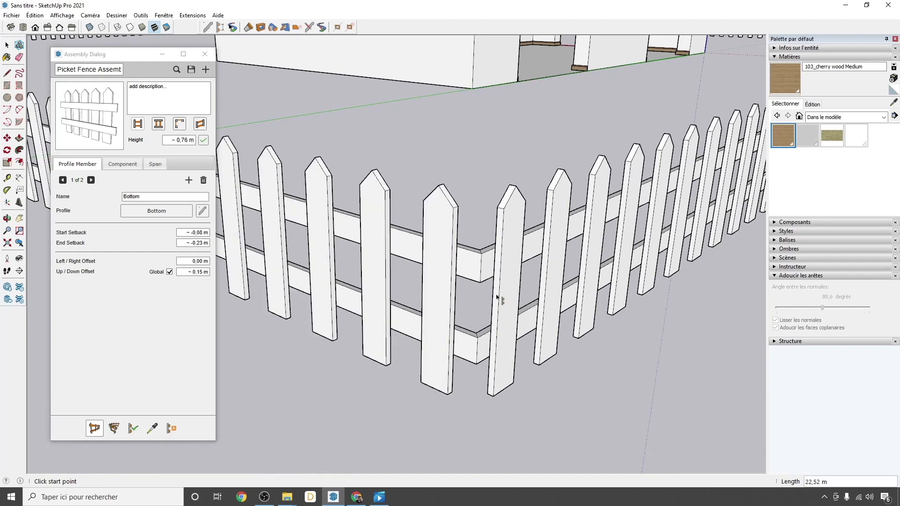
key("space")
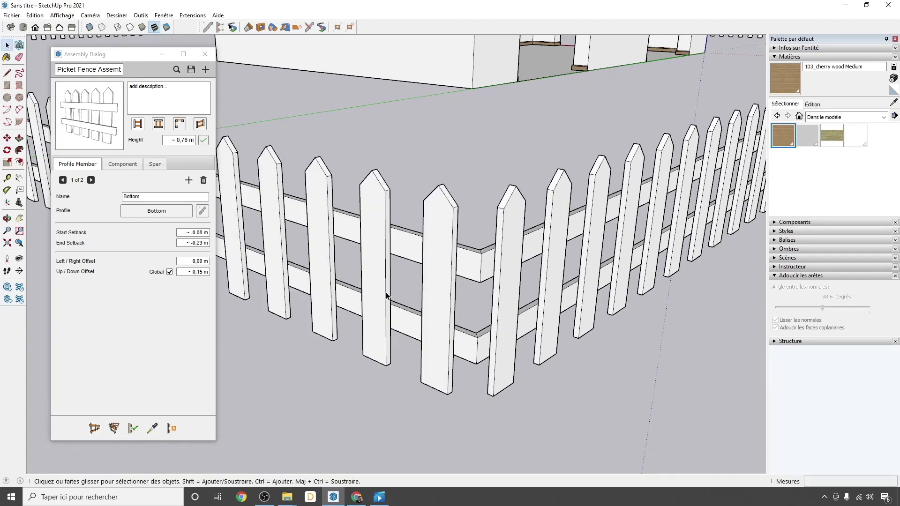
- Examine the picket fence around the house and how its rails and pickets meet at another corner
scroll(467, 255, "down", 10)
scroll(467, 256, "down", 3)
middle_click_drag(467, 255, 847, 279)
scroll(548, 256, "up", 3)
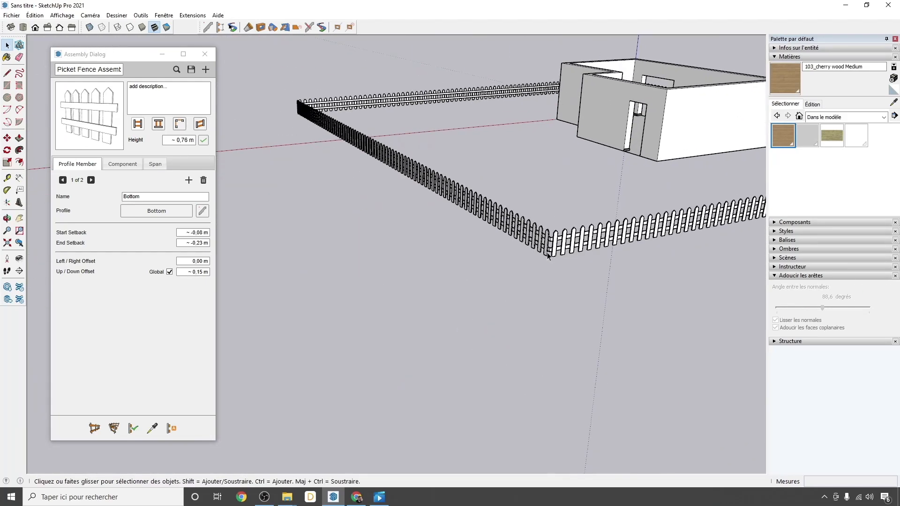
scroll(548, 256, "up", 5)
middle_click_drag(547, 256, 421, 290)
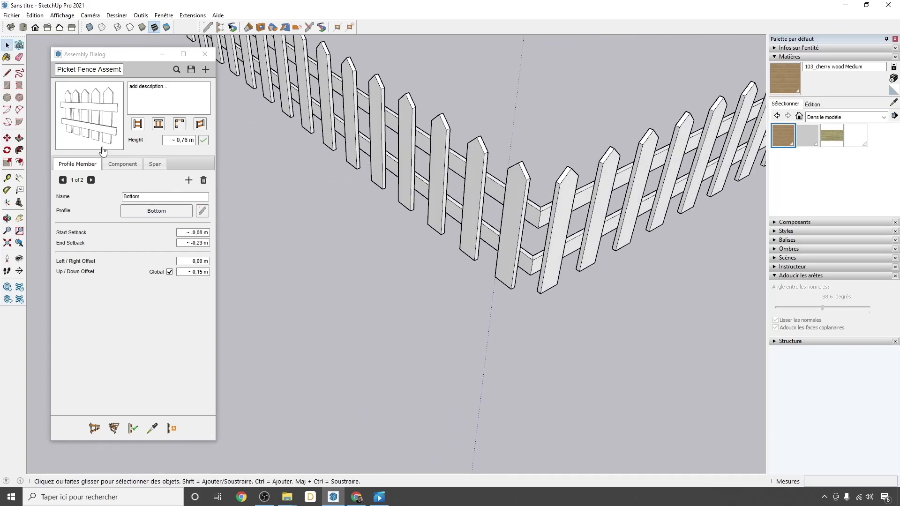